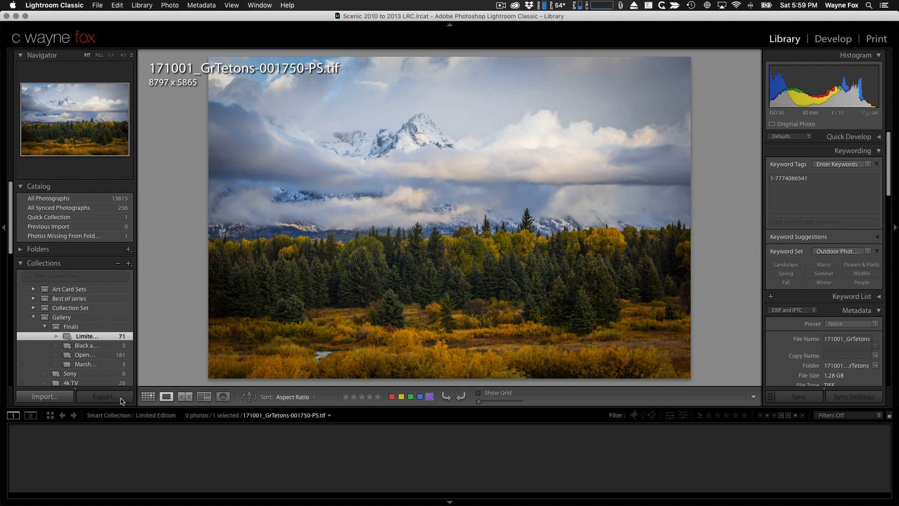
Step: Start an import and choose the DCIM/110_FUJI folder on the Untitled card as the source
{"action": "left_click", "coordinate": [45, 396]}
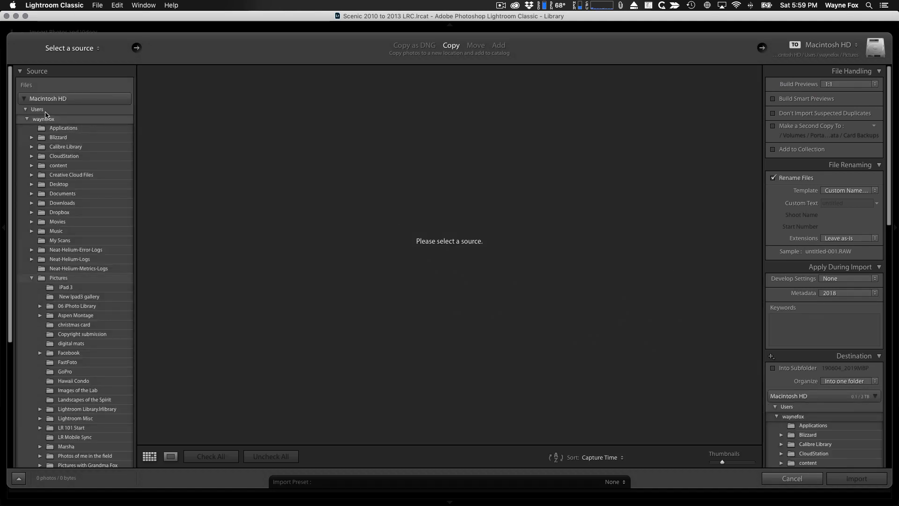
{"action": "left_click", "coordinate": [23, 99]}
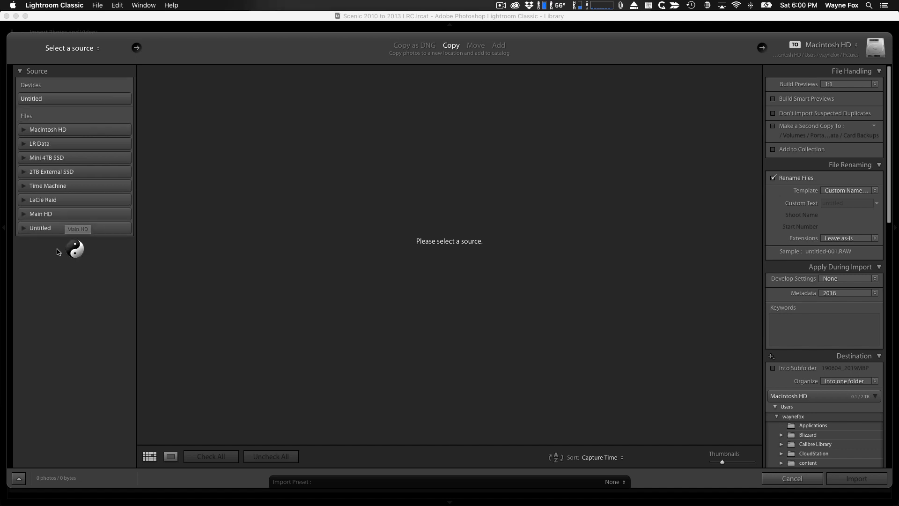
{"action": "left_click", "coordinate": [27, 228]}
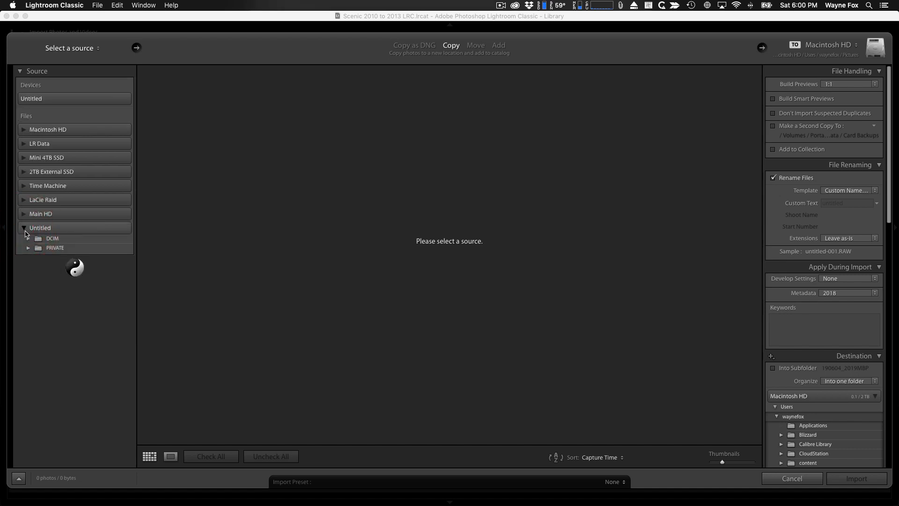
{"action": "left_click", "coordinate": [28, 240]}
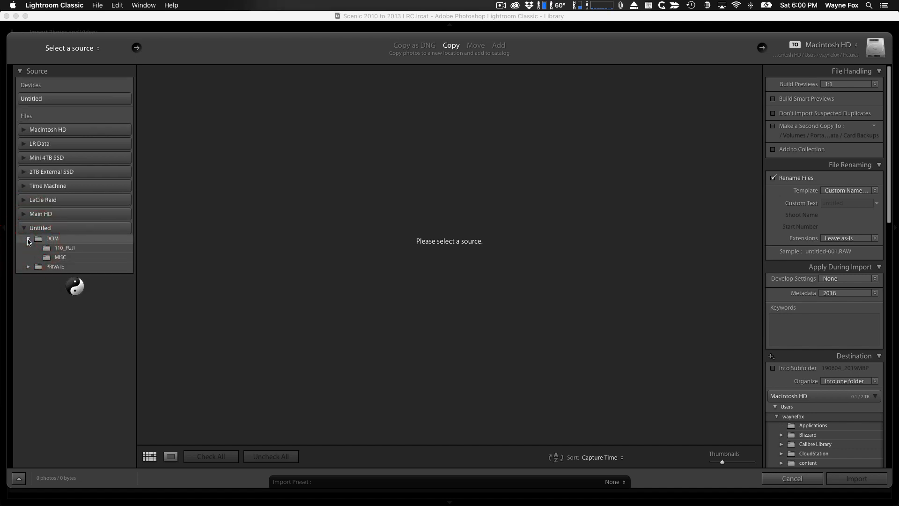
{"action": "left_click", "coordinate": [58, 250]}
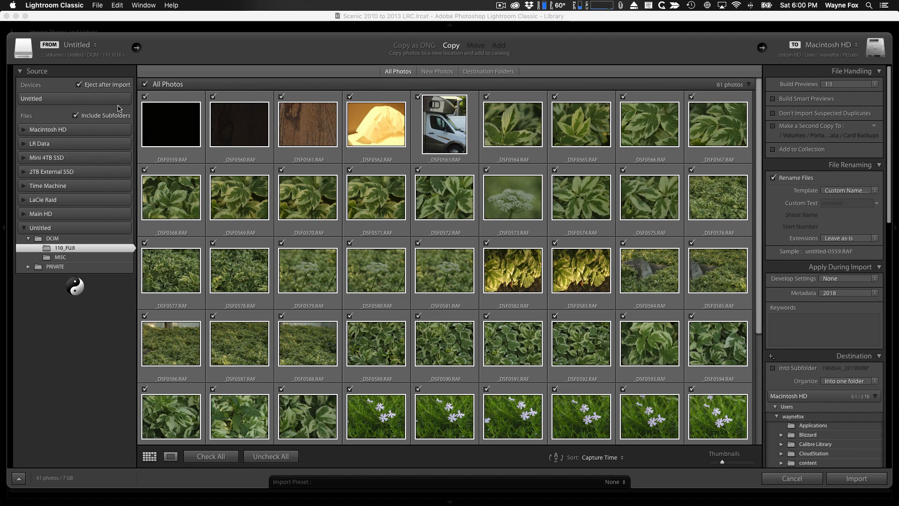
Step: Exclude the first five photos, _DSF0559.RAF through _DSF0563.RAF, from the import
{"action": "left_click", "coordinate": [154, 101]}
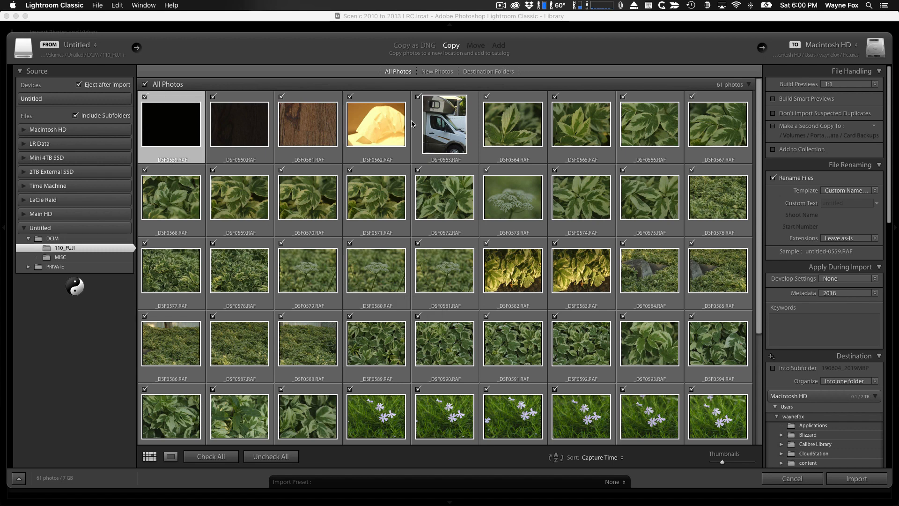
{"action": "left_click", "coordinate": [435, 126], "text": "shift"}
{"action": "left_click", "coordinate": [417, 97]}
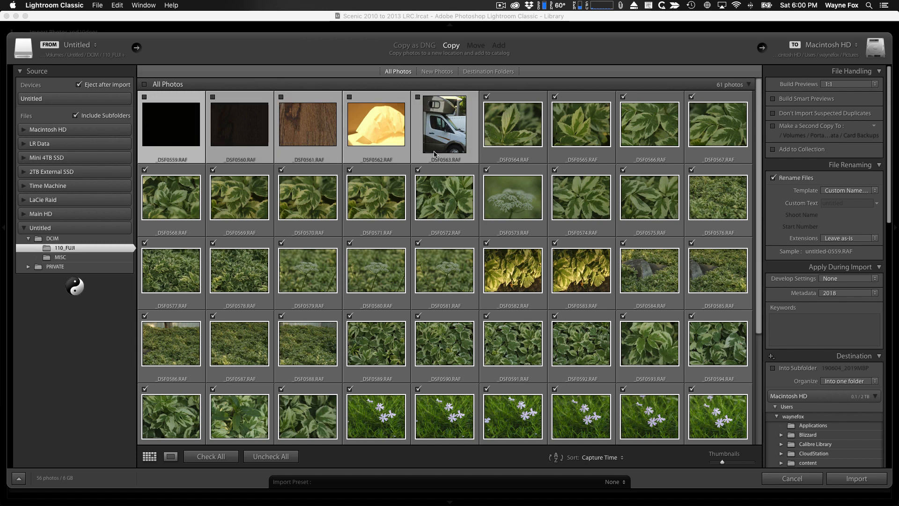
{"action": "scroll", "coordinate": [484, 262], "scroll_direction": "down", "scroll_amount": 3}
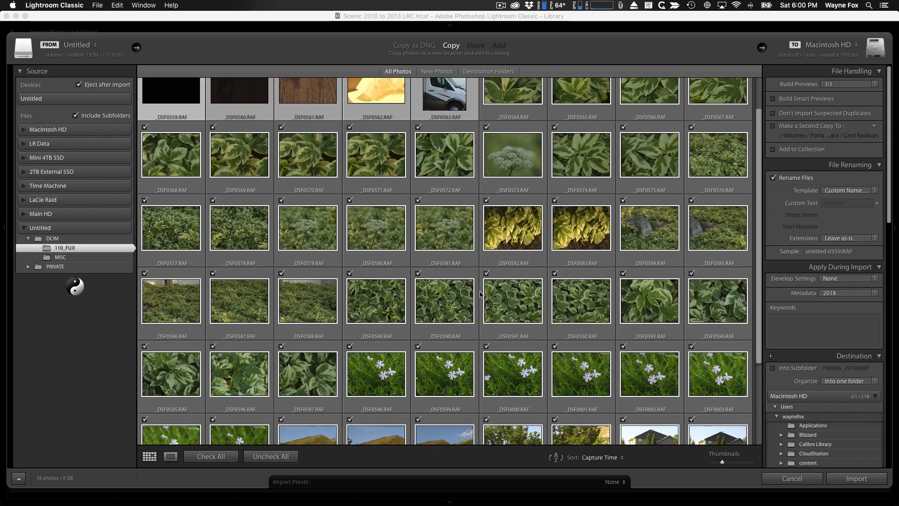
{"action": "scroll", "coordinate": [480, 294], "scroll_direction": "down", "scroll_amount": 5}
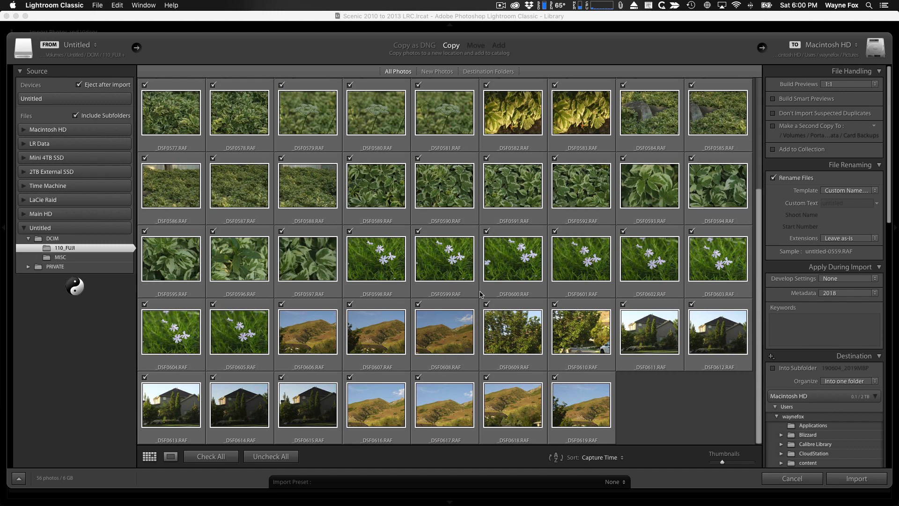
{"action": "scroll", "coordinate": [480, 294], "scroll_direction": "up", "scroll_amount": 1}
{"action": "scroll", "coordinate": [480, 294], "scroll_direction": "down", "scroll_amount": 1}
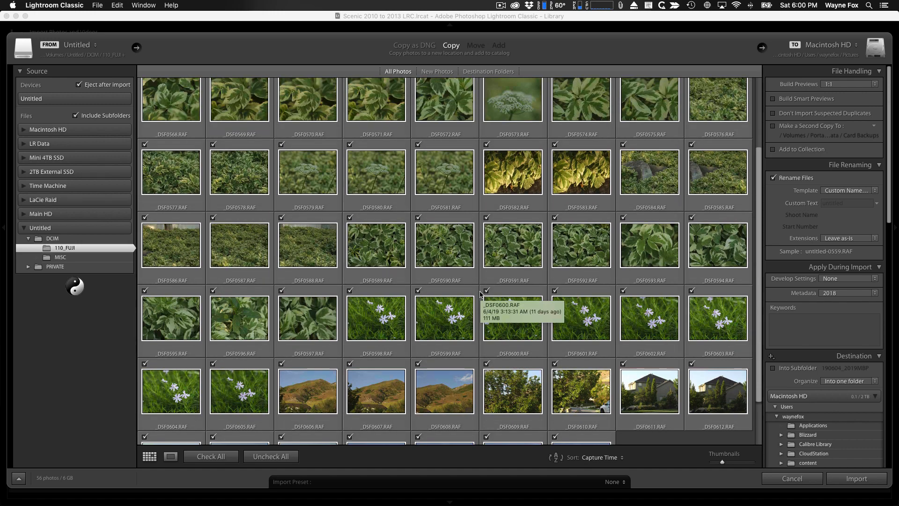
{"action": "scroll", "coordinate": [480, 294], "scroll_direction": "up", "scroll_amount": 5}
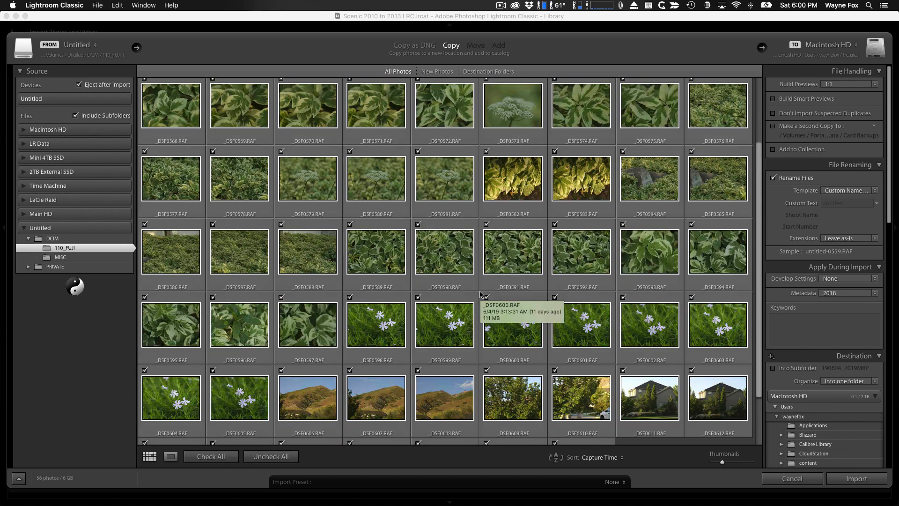
{"action": "scroll", "coordinate": [480, 294], "scroll_direction": "down", "scroll_amount": 5}
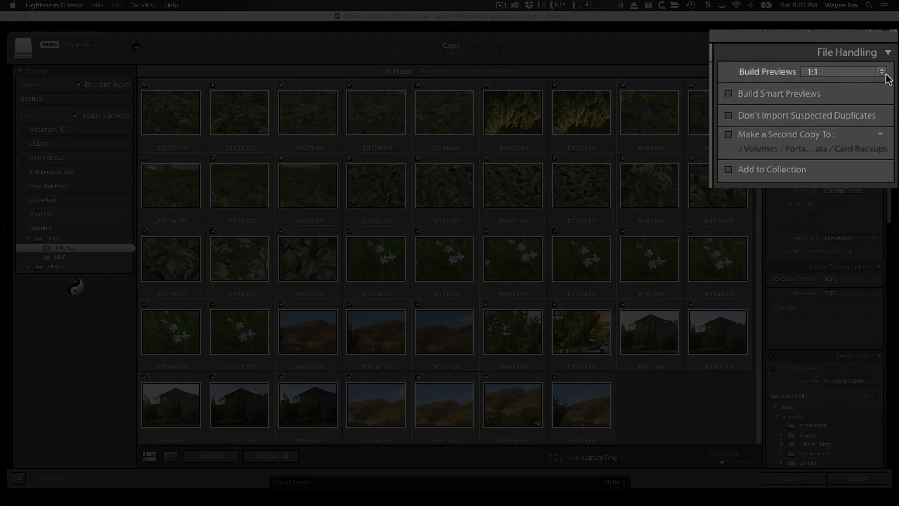
Step: Set the import previews to Minimal and switch them back to 1:1
{"action": "left_click", "coordinate": [882, 74]}
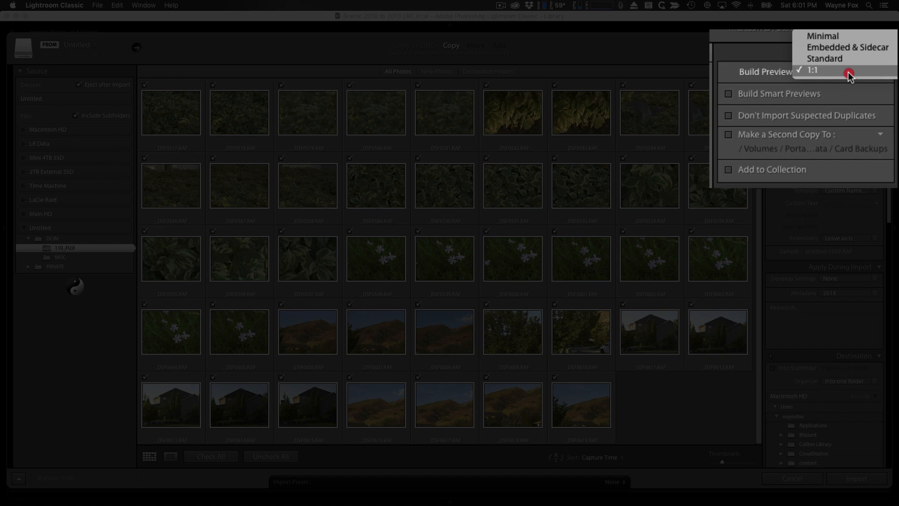
{"action": "left_click", "coordinate": [830, 39]}
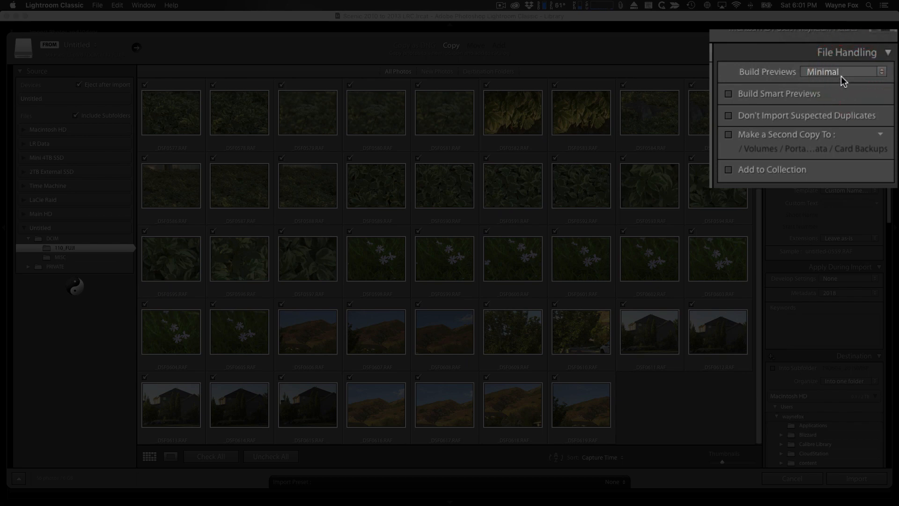
{"action": "left_click", "coordinate": [841, 72]}
{"action": "left_click", "coordinate": [836, 103]}
Step: Skip suspected duplicates and make a second copy of the imports to a new folder named Card Copies on 2TB External SSD
{"action": "left_click", "coordinate": [729, 116]}
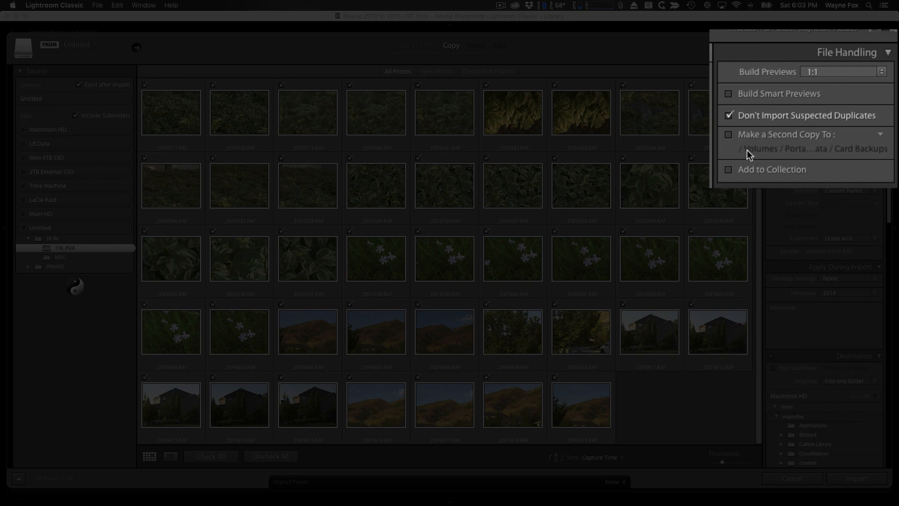
{"action": "left_click", "coordinate": [728, 136]}
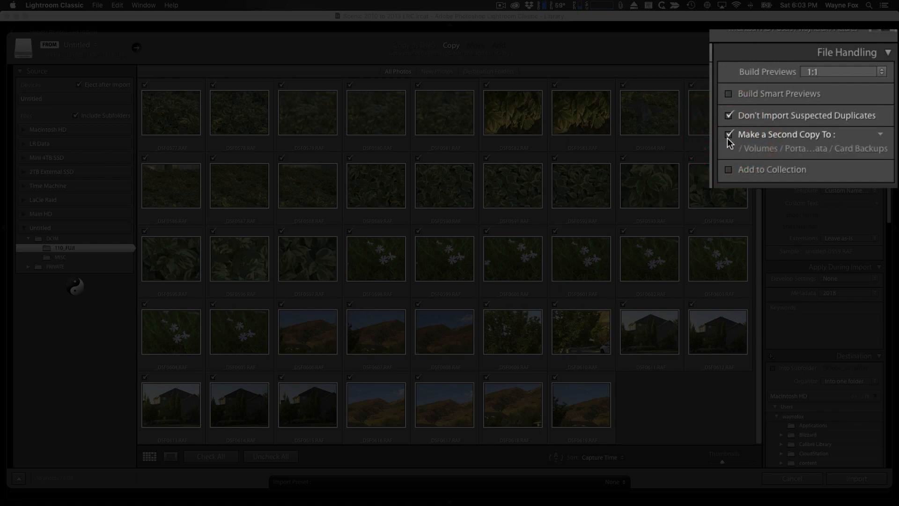
{"action": "left_click", "coordinate": [860, 137]}
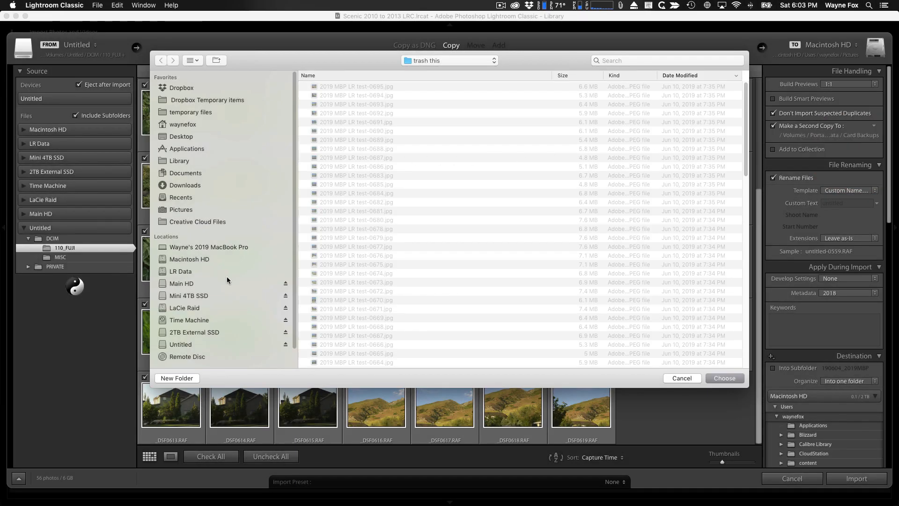
{"action": "left_click", "coordinate": [196, 332]}
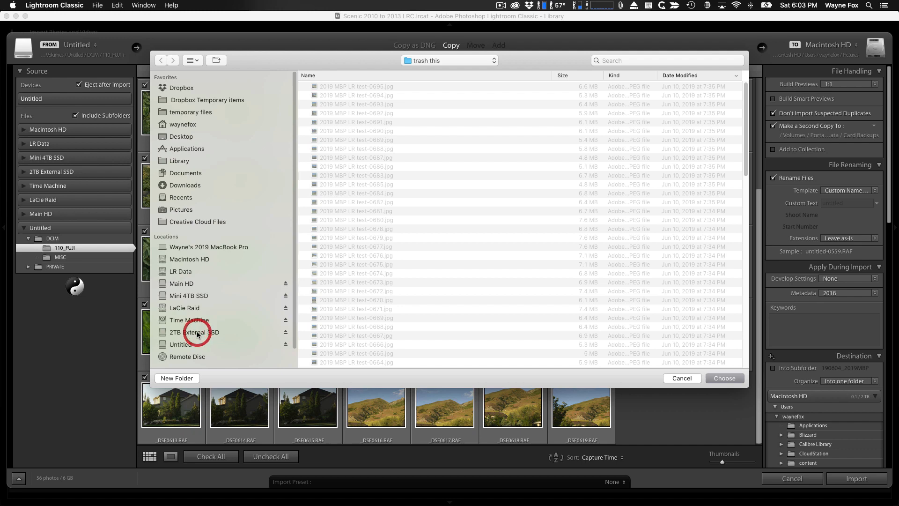
{"action": "left_click", "coordinate": [187, 378]}
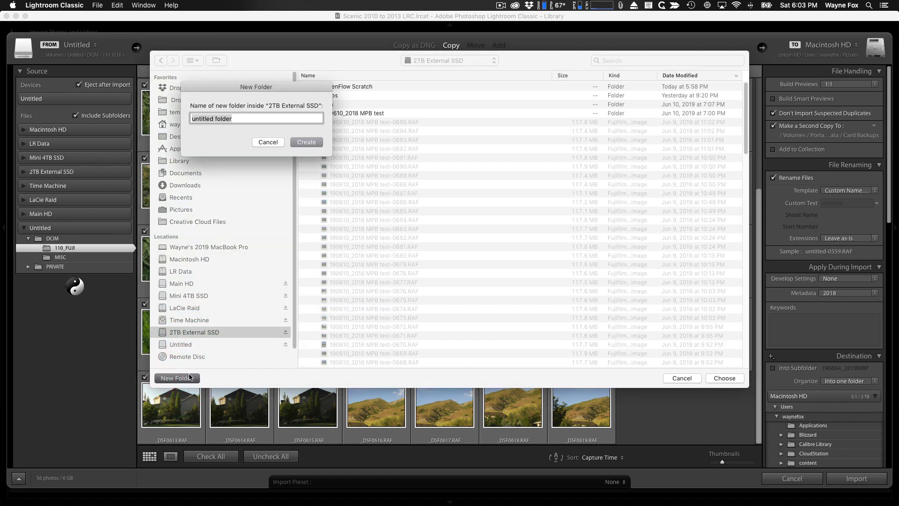
{"action": "type", "text": "Card Copies"}
{"action": "key", "text": "Return"}
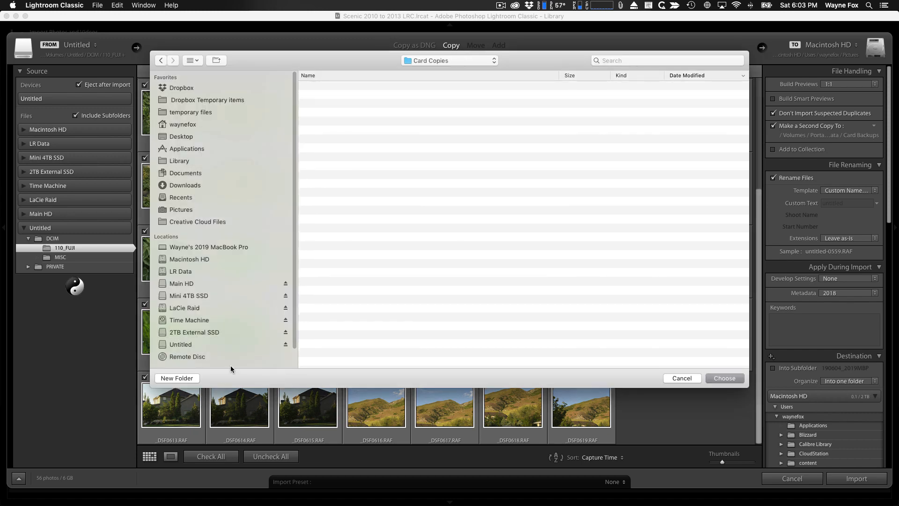
{"action": "left_click", "coordinate": [716, 378]}
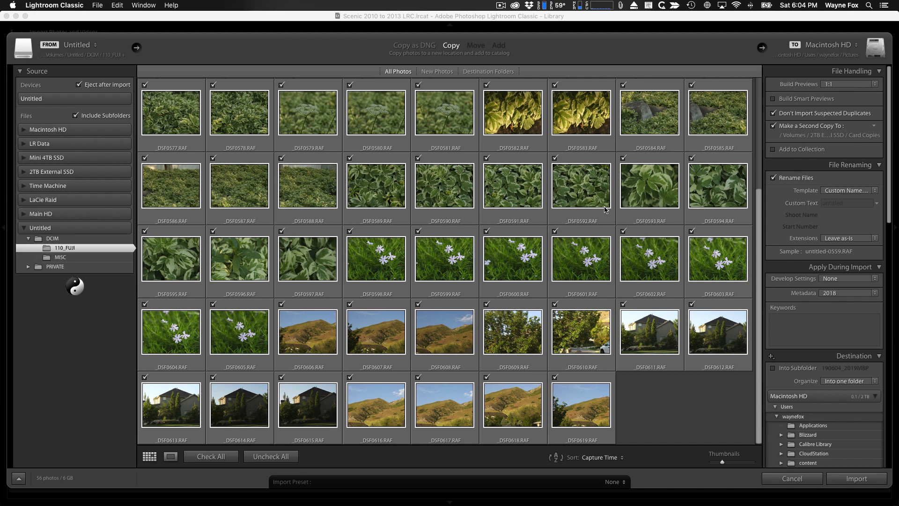
Step: Set the custom text for renaming the imported files to 190615_BackYard
{"action": "mouse_move", "coordinate": [605, 210]}
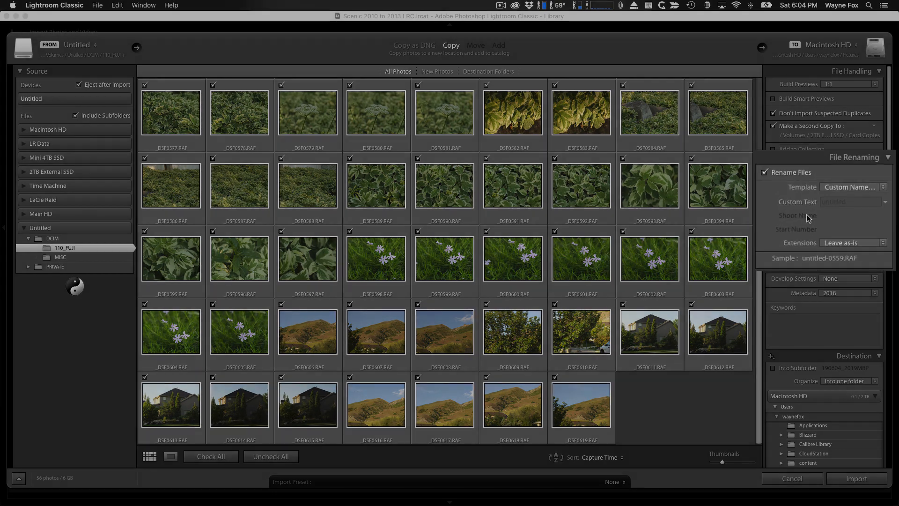
{"action": "left_click", "coordinate": [837, 203]}
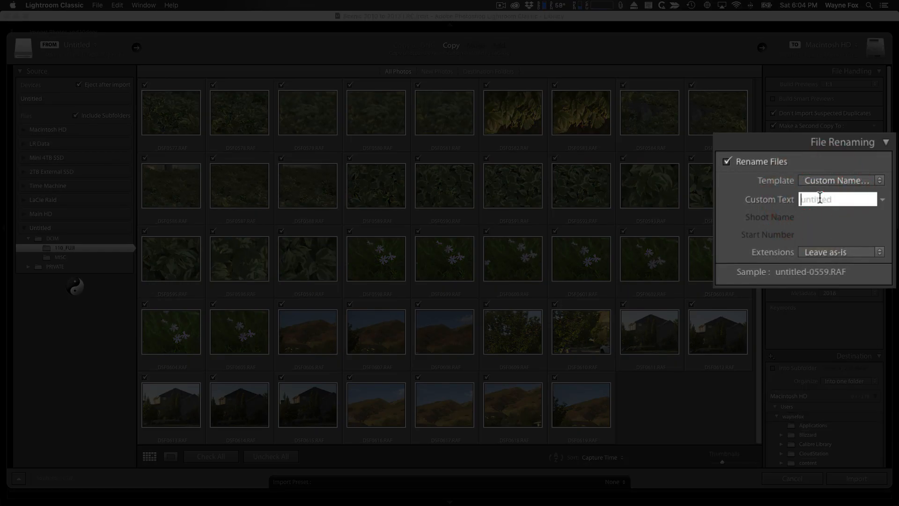
{"action": "type", "text": "19"}
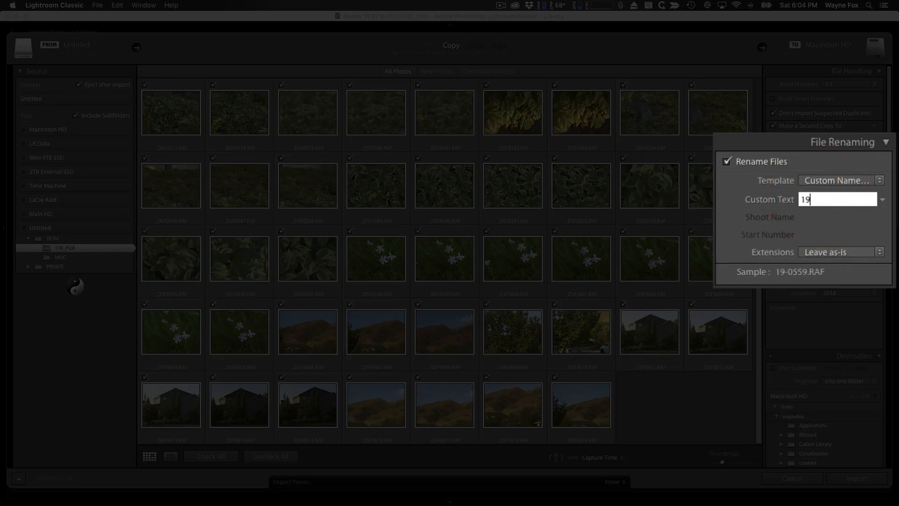
{"action": "type", "text": "0615"}
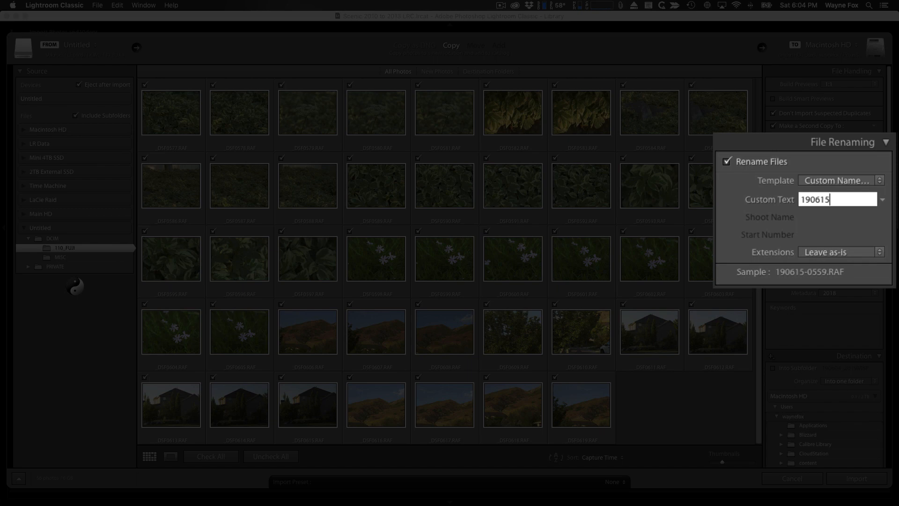
{"action": "type", "text": "_BackYard"}
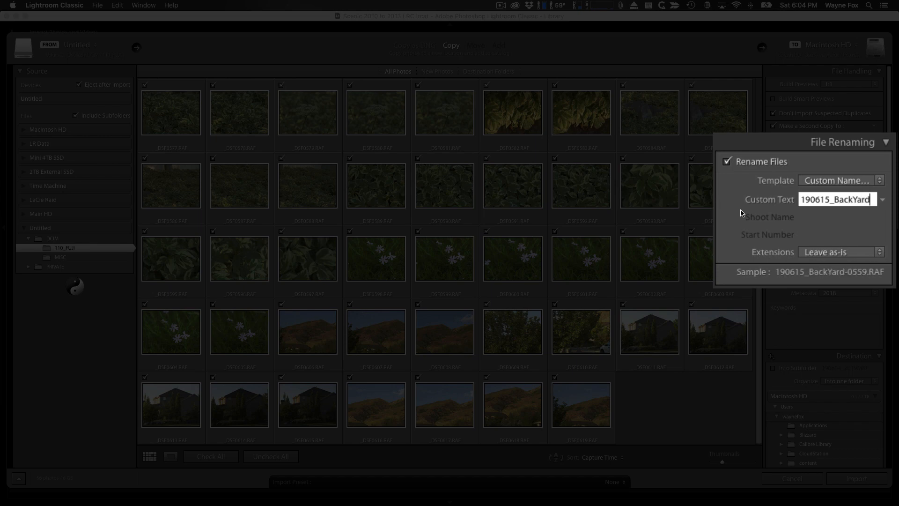
Step: Edit the file renaming template to use an underscore instead of the hyphen between the custom text and the filename number suffix
{"action": "left_click", "coordinate": [879, 181]}
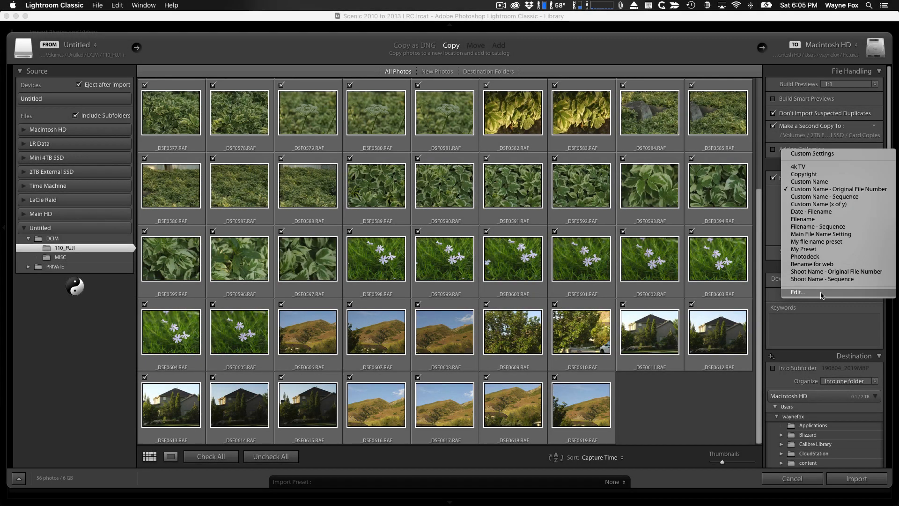
{"action": "left_click", "coordinate": [797, 293]}
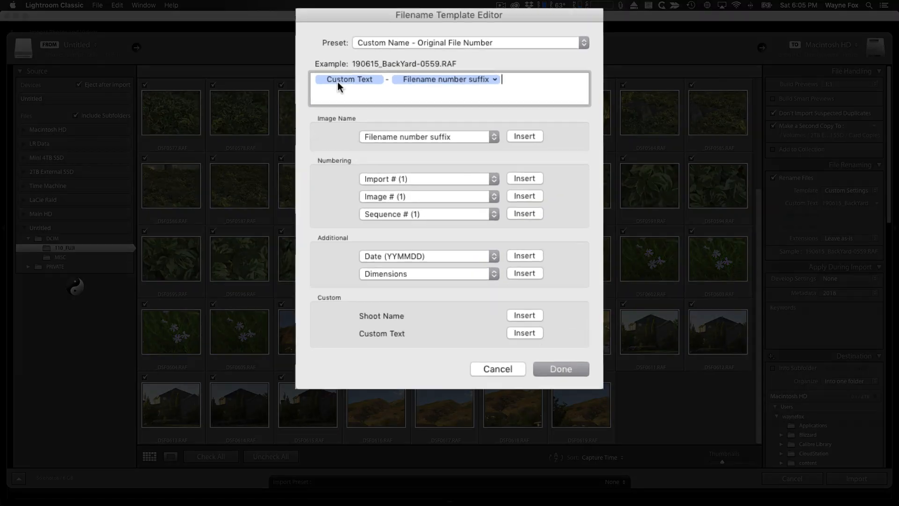
{"action": "left_click", "coordinate": [389, 81]}
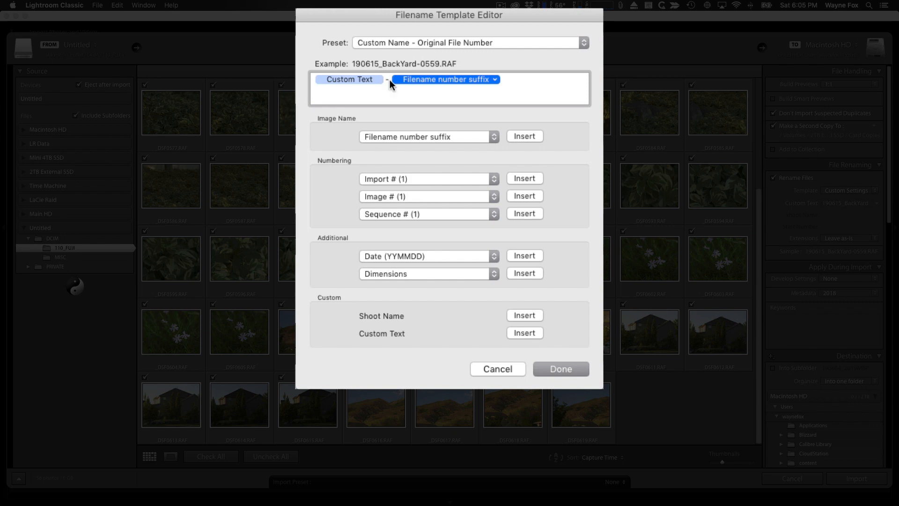
{"action": "left_click", "coordinate": [389, 79]}
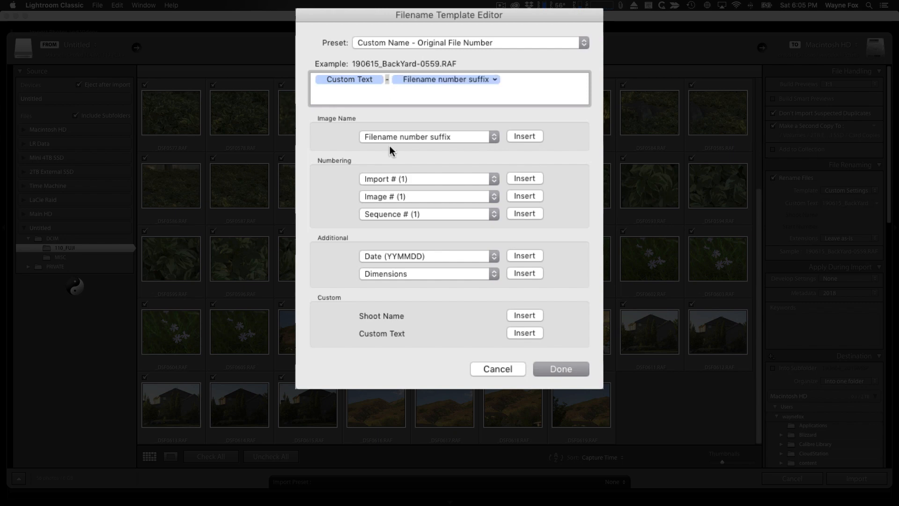
{"action": "type", "text": "_"}
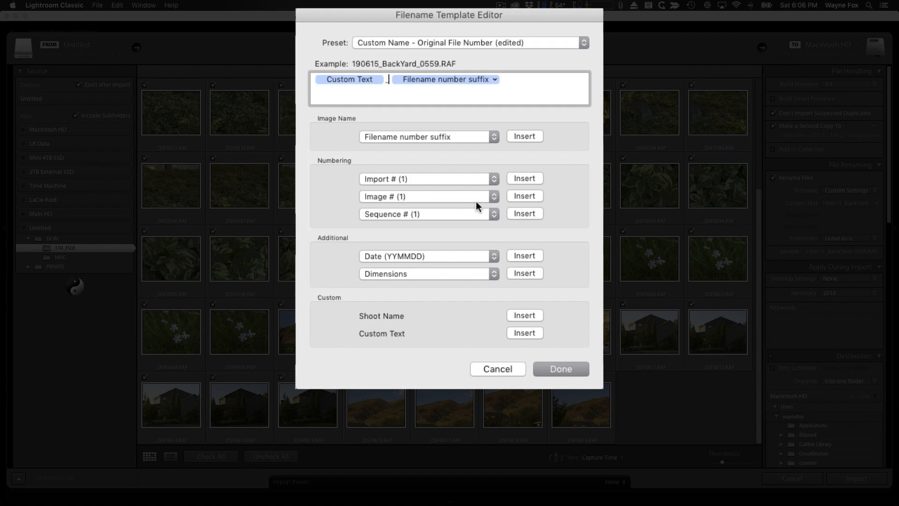
{"action": "left_click", "coordinate": [562, 369]}
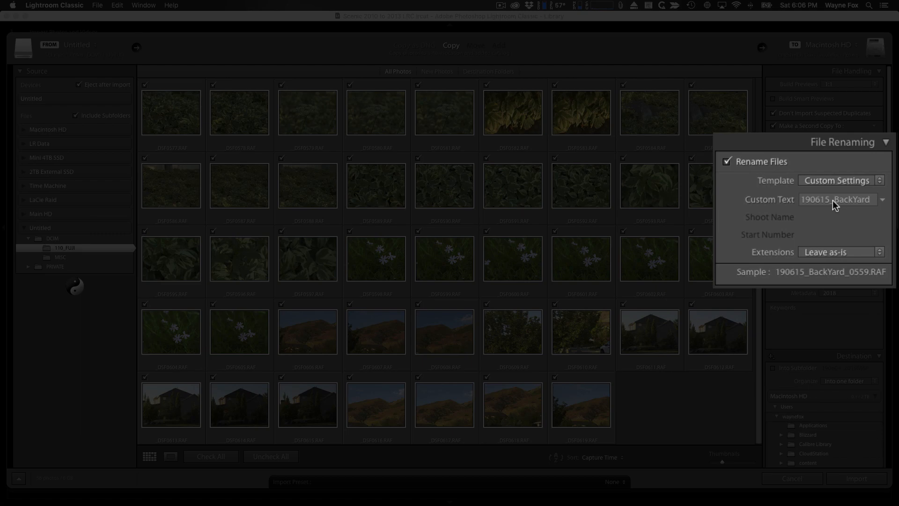
Step: Place the imported photos into a destination subfolder named 190615_BackYard, matching the custom file name text
{"action": "left_click", "coordinate": [845, 203]}
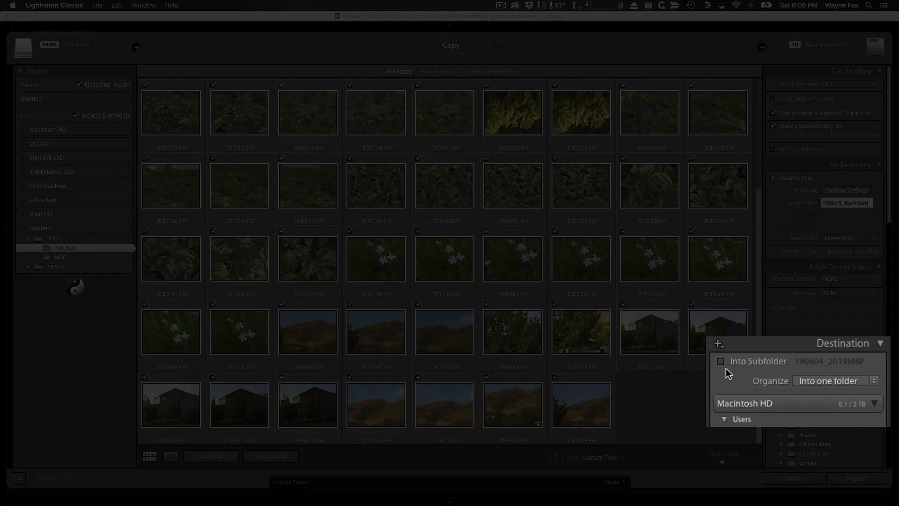
{"action": "left_click", "coordinate": [721, 361]}
{"action": "left_click", "coordinate": [817, 363]}
{"action": "type", "text": "190615_BackYard"}
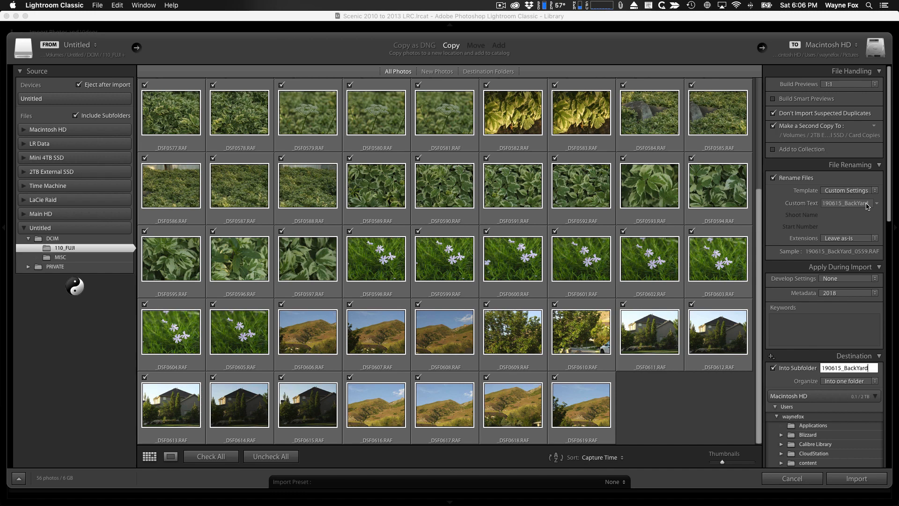
Step: Switch to Finder and examine how the dated shoot folders are named inside the 2019 and 2018 folders of My Main LR on LR Data
{"action": "key", "text": "super+Tab"}
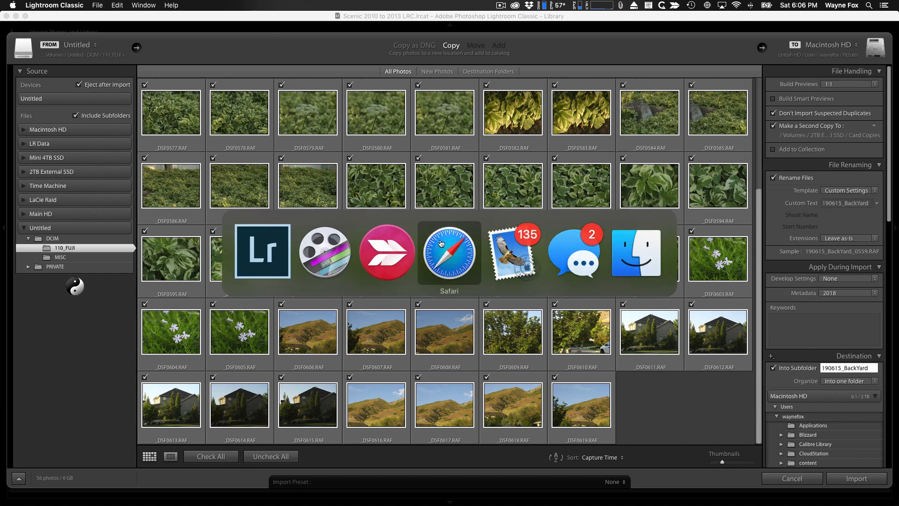
{"action": "left_click", "coordinate": [616, 269]}
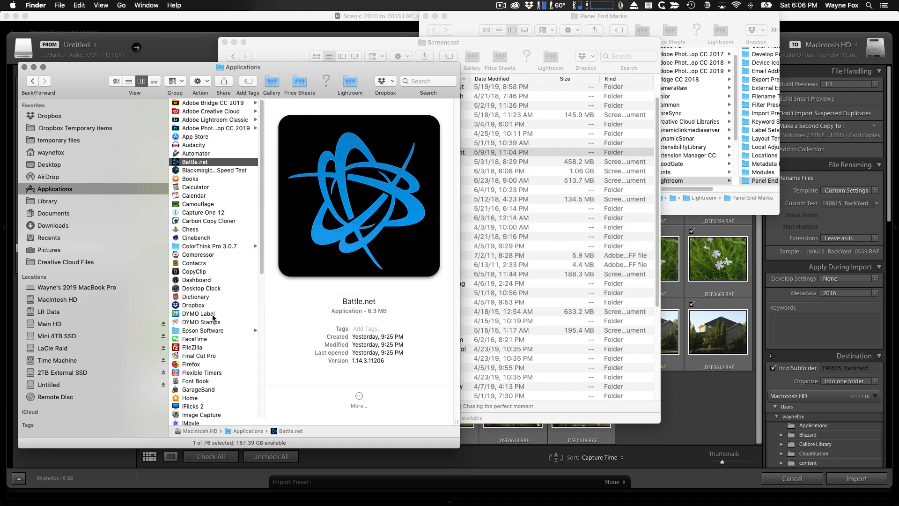
{"action": "left_click", "coordinate": [56, 374]}
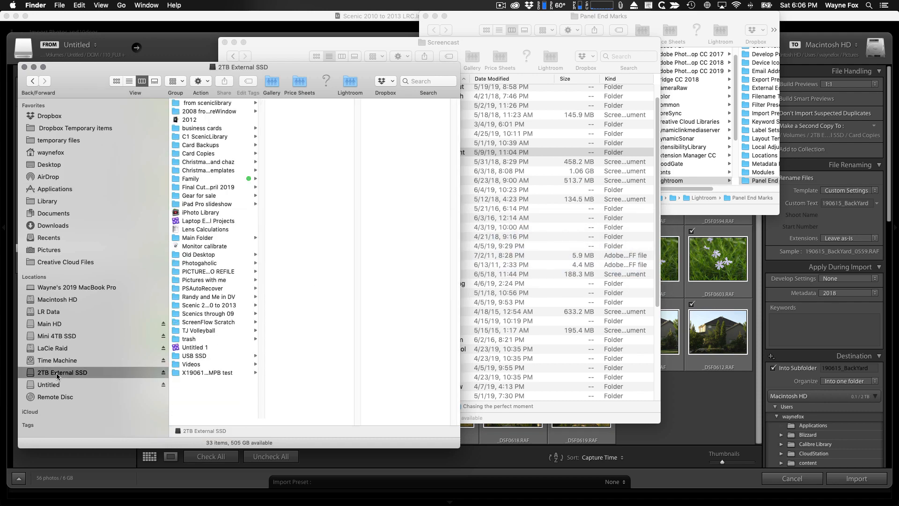
{"action": "left_click", "coordinate": [59, 311]}
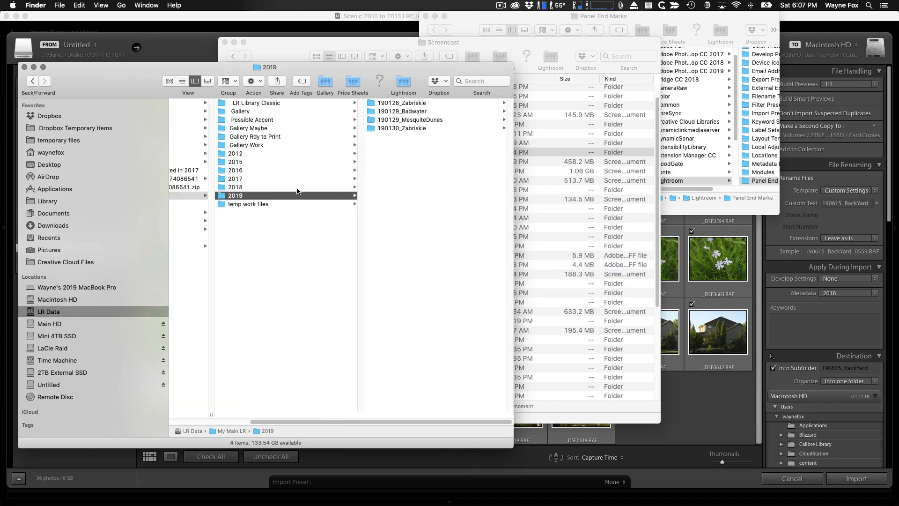
{"action": "left_click", "coordinate": [270, 188]}
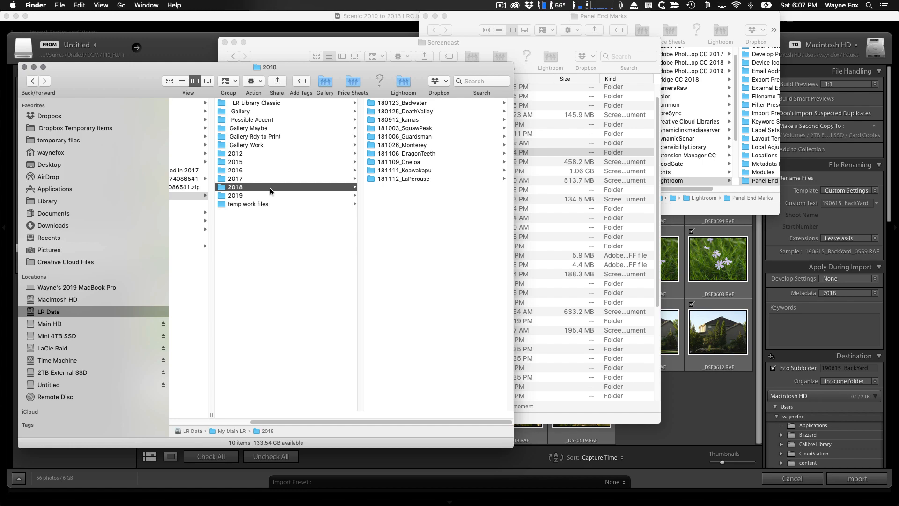
{"action": "left_click", "coordinate": [400, 112]}
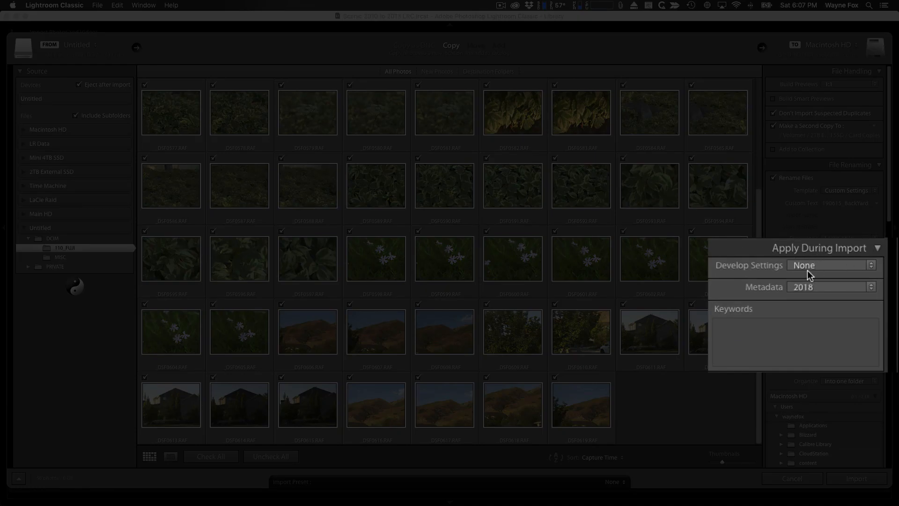
Step: Choose the 2019 metadata preset for the import, and open the metadata preset editor
{"action": "left_click", "coordinate": [871, 288]}
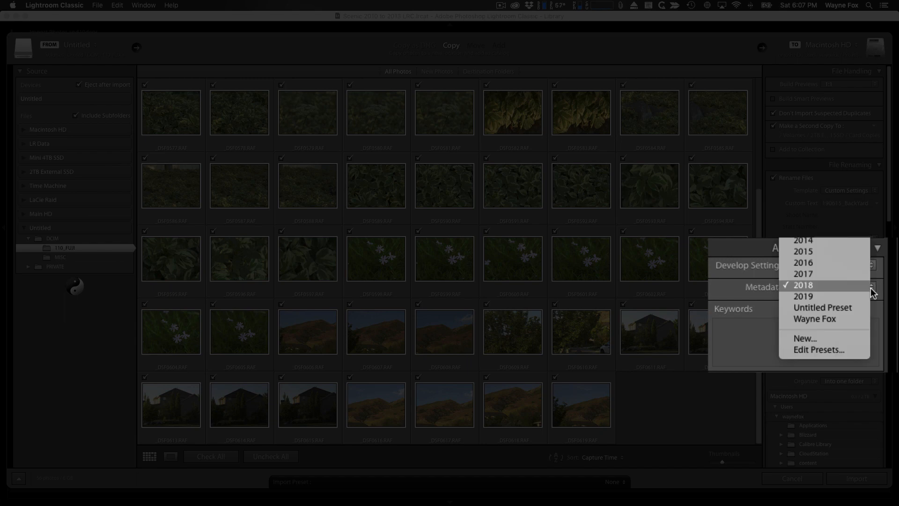
{"action": "left_click", "coordinate": [853, 296]}
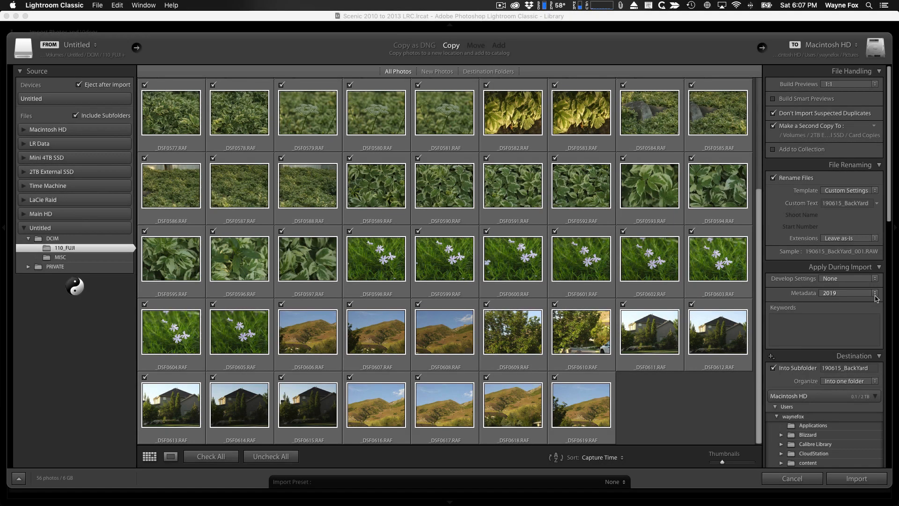
{"action": "left_click", "coordinate": [875, 293]}
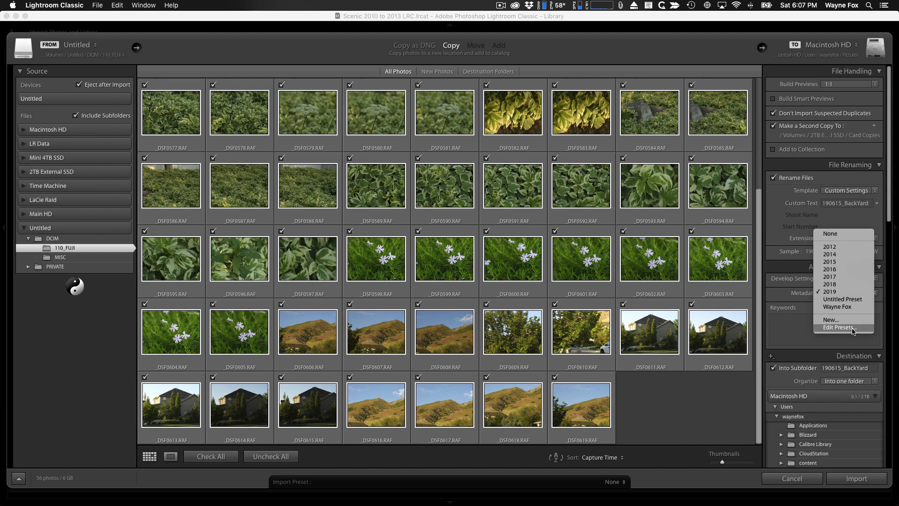
{"action": "left_click", "coordinate": [836, 328]}
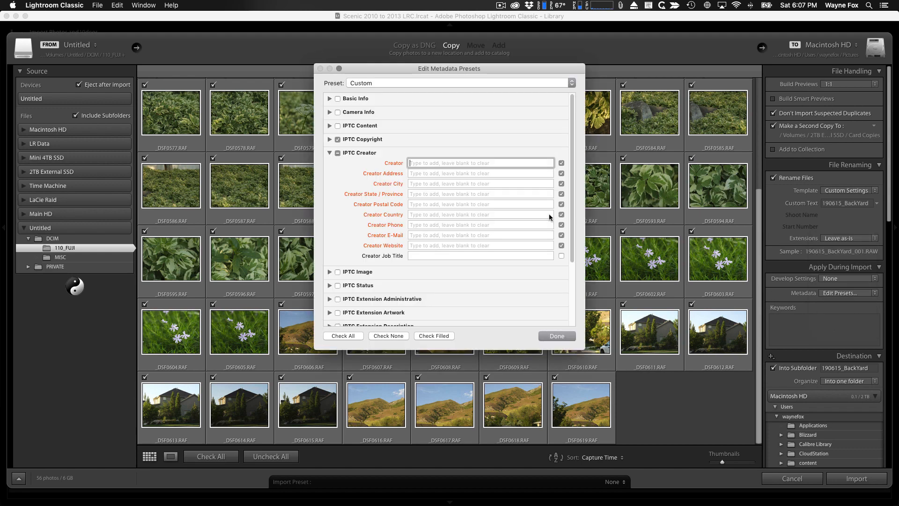
Step: Fill in the IPTC Copyright notice with ©2019 and the photographer's name, and set the copyright status to Copyrighted
{"action": "left_click", "coordinate": [329, 153]}
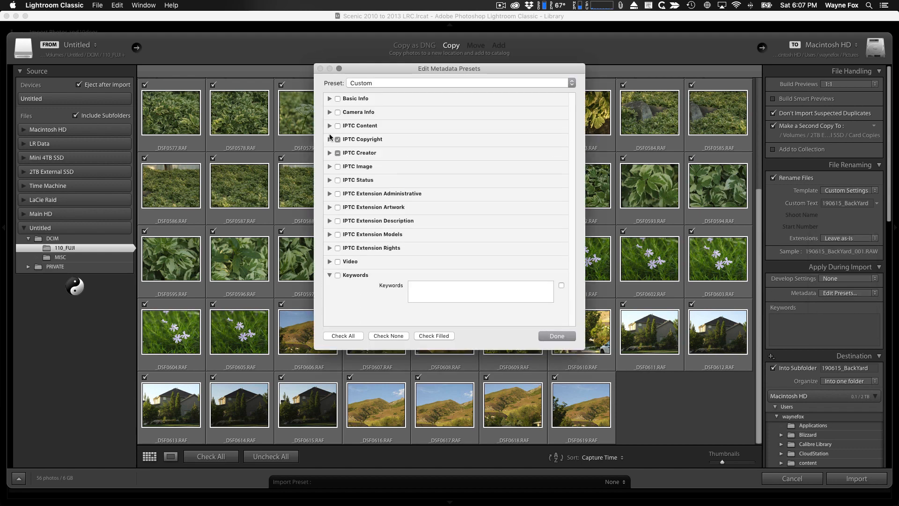
{"action": "left_click", "coordinate": [330, 140]}
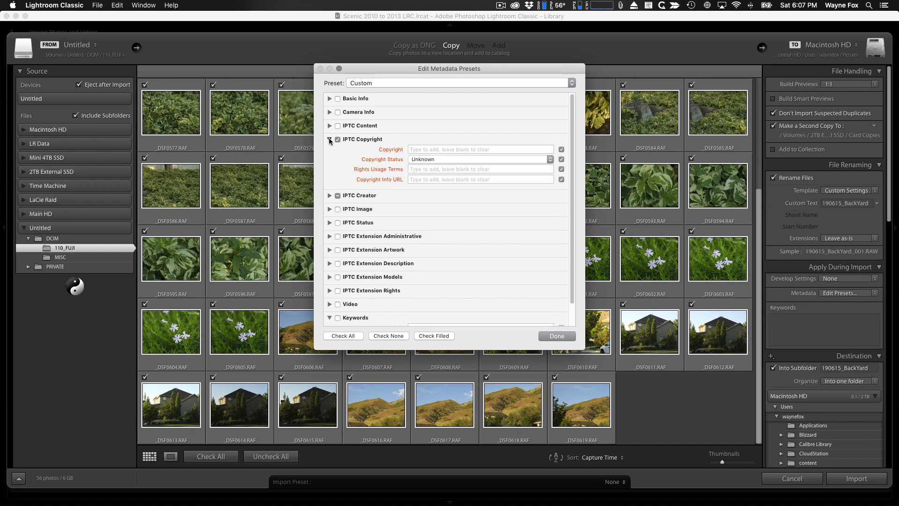
{"action": "left_click", "coordinate": [419, 149]}
{"action": "type", "text": "©"}
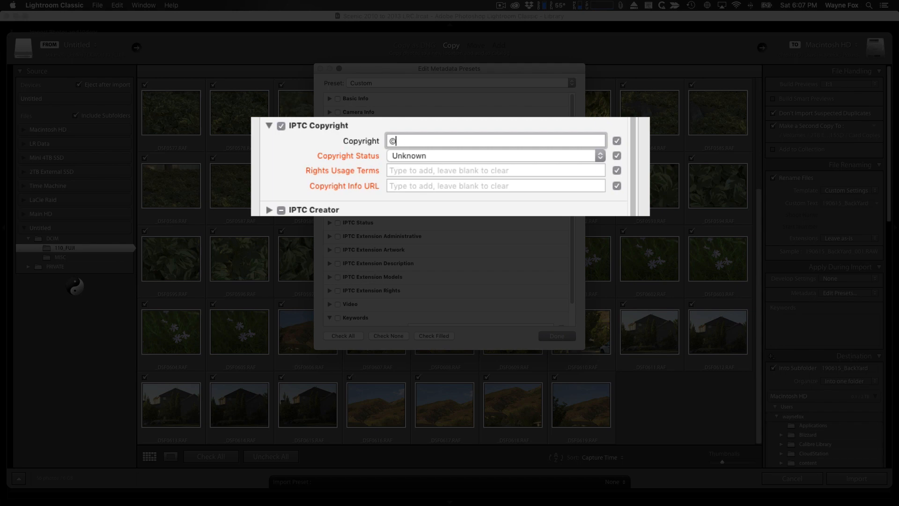
{"action": "type", "text": "2019 C Wayne Fox"}
{"action": "left_click", "coordinate": [443, 156]}
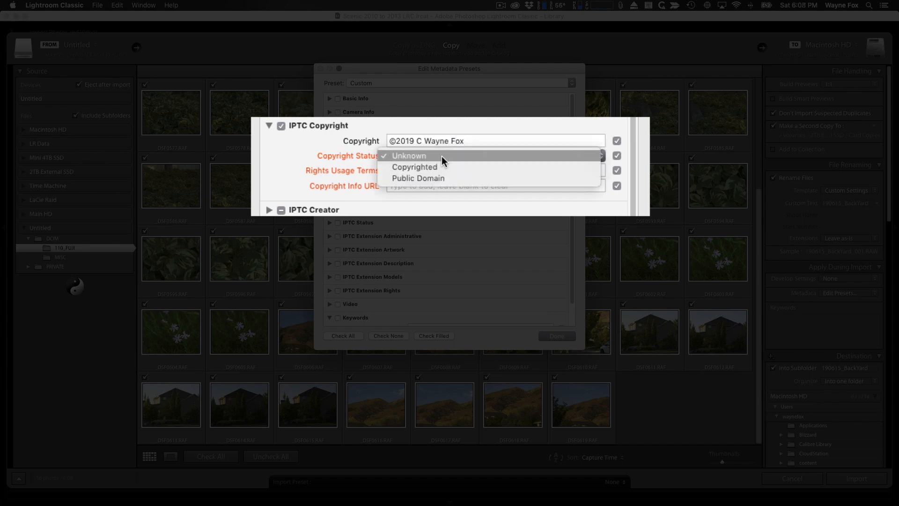
{"action": "left_click", "coordinate": [441, 166]}
Step: Set the rights usage terms to All Rights Reserved and enter the photographer's website as the copyright info URL
{"action": "left_click", "coordinate": [468, 170]}
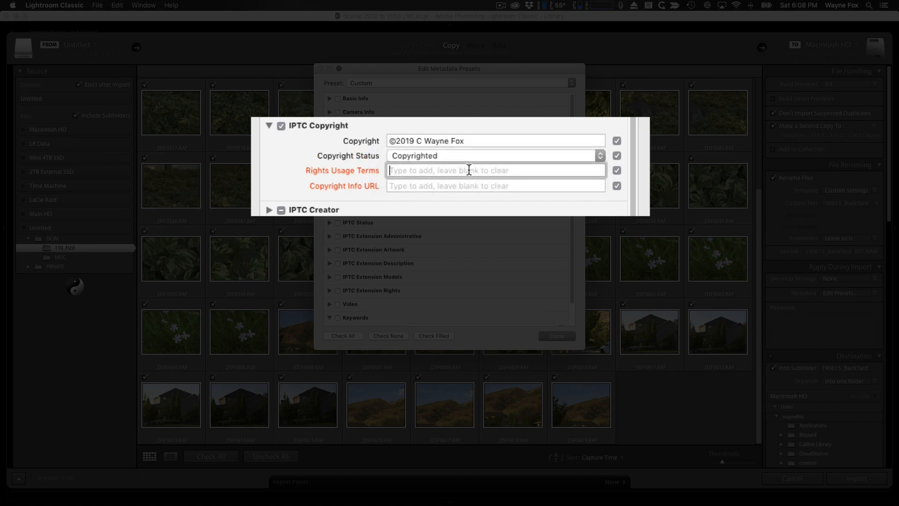
{"action": "type", "text": "All "}
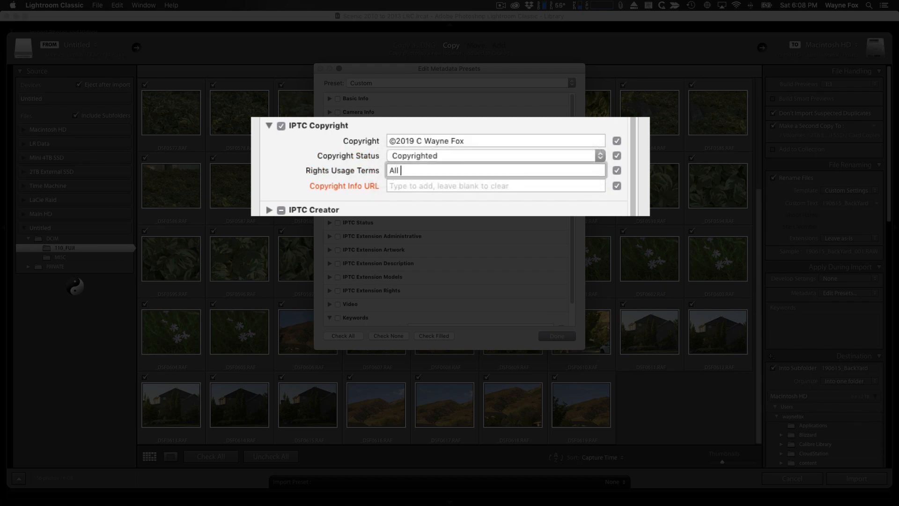
{"action": "type", "text": "Rights Reserved"}
{"action": "key", "text": "Tab"}
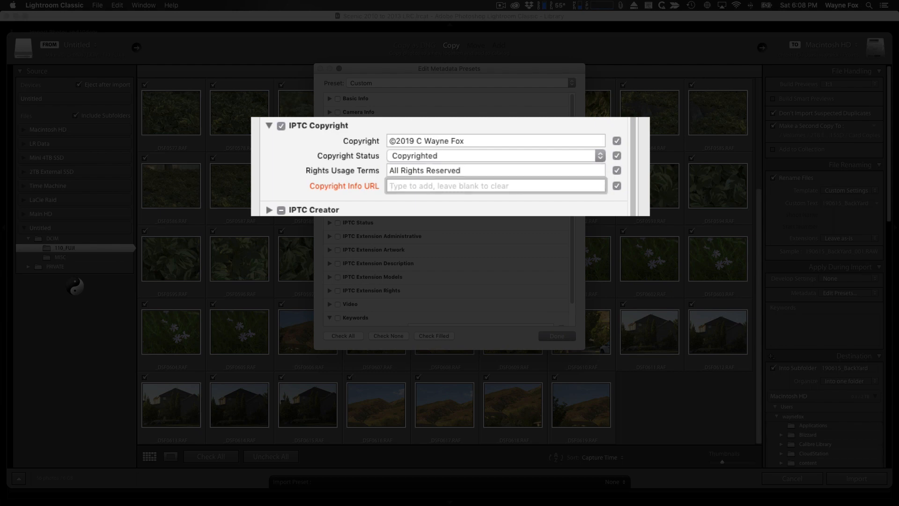
{"action": "type", "text": "waynefox.com"}
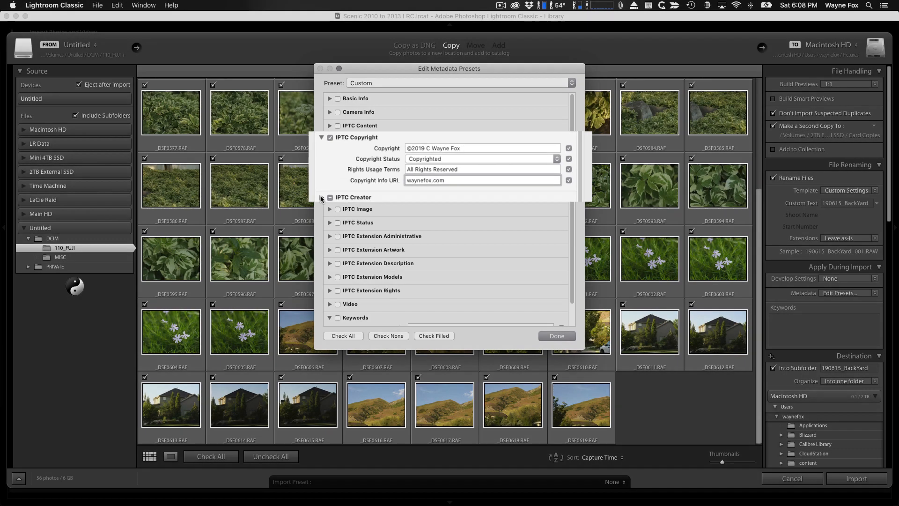
Step: Check the IPTC Creator fields, and save the current metadata settings as a new preset named "2019 preset new"
{"action": "left_click", "coordinate": [361, 195]}
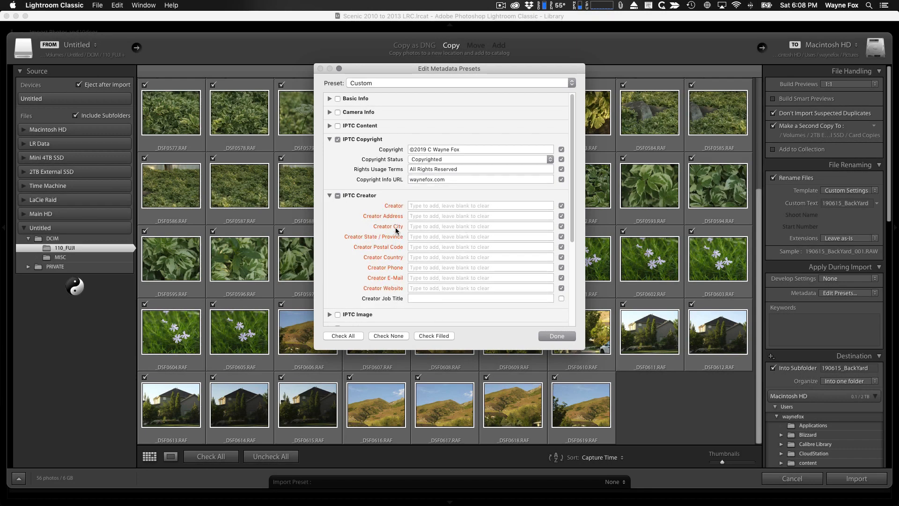
{"action": "left_click", "coordinate": [330, 139]}
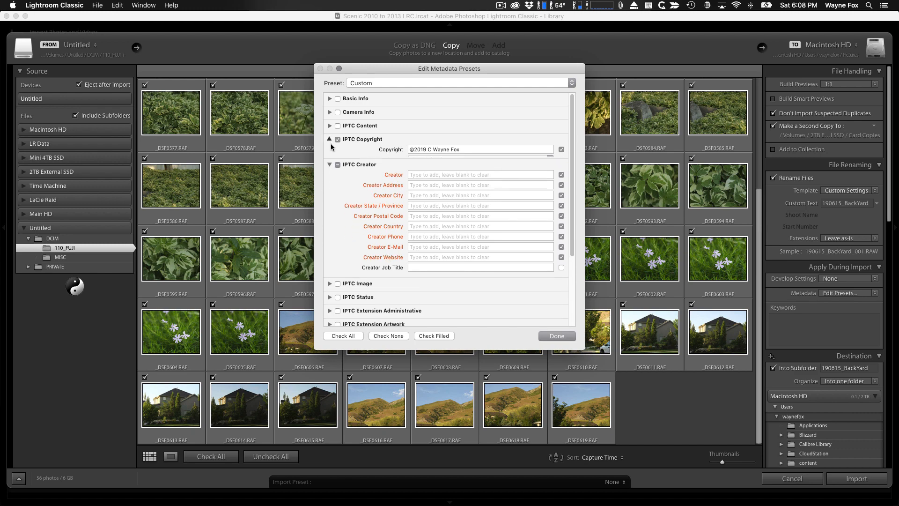
{"action": "left_click", "coordinate": [329, 153]}
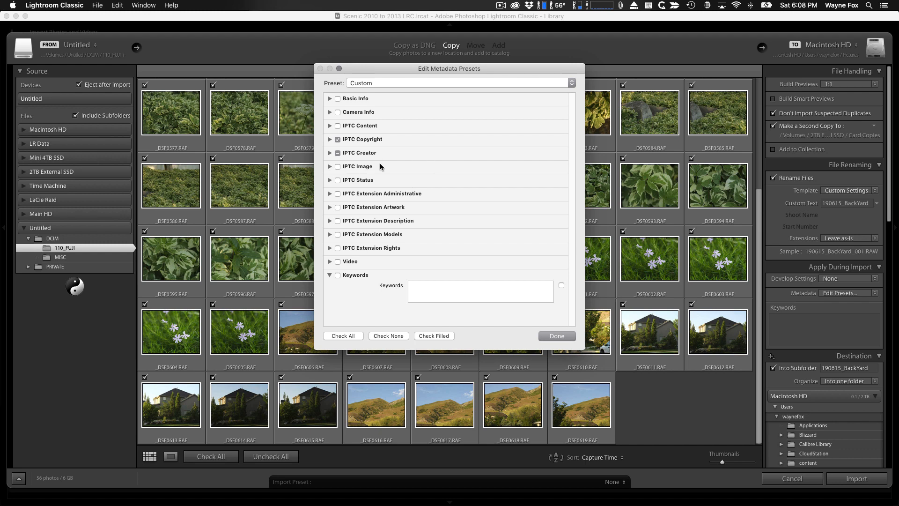
{"action": "left_click", "coordinate": [415, 84]}
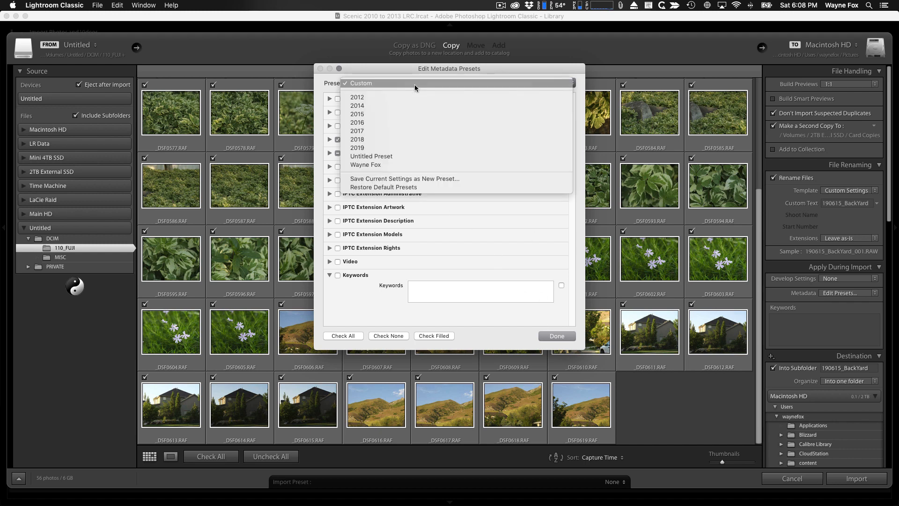
{"action": "left_click", "coordinate": [379, 180]}
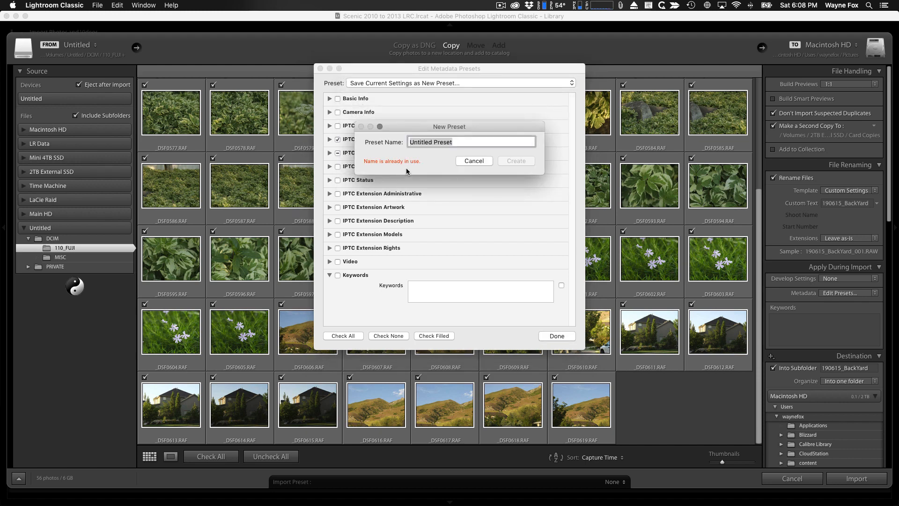
{"action": "type", "text": "2019 prese"}
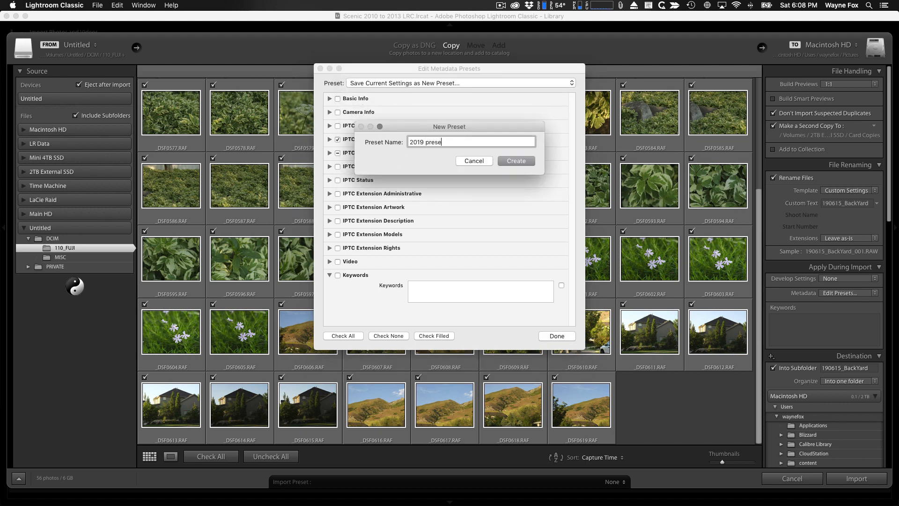
{"action": "type", "text": "t new"}
{"action": "key", "text": "Return"}
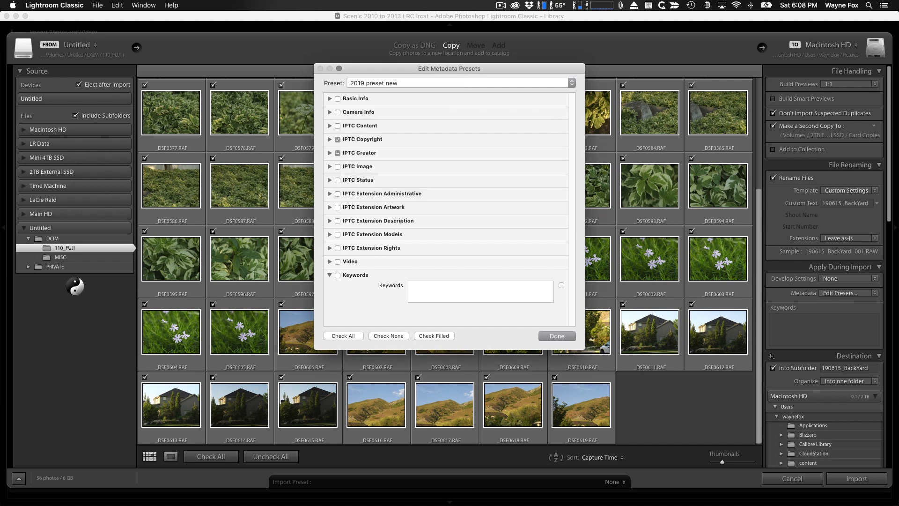
{"action": "left_click", "coordinate": [557, 336]}
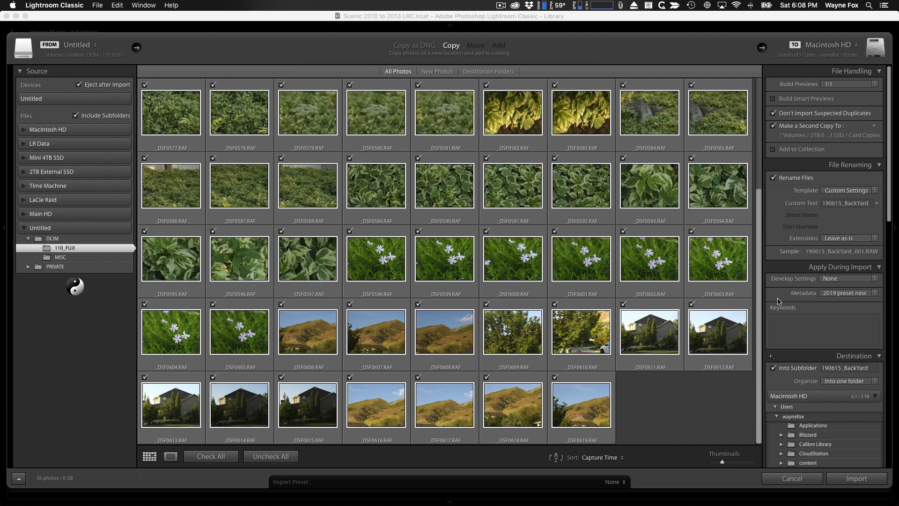
Step: Add the keywords flowers and leaves to all photos during import
{"action": "left_click", "coordinate": [838, 321]}
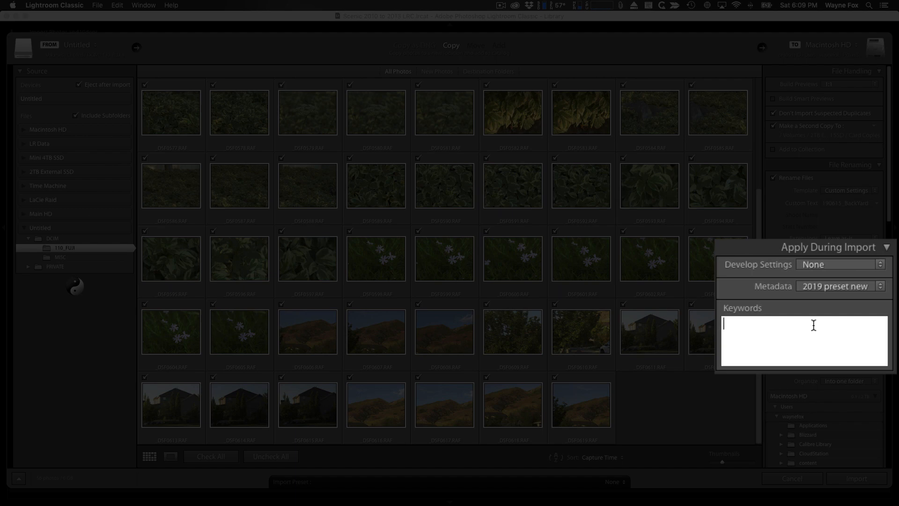
{"action": "type", "text": "Flowers"}
{"action": "key", "text": "Return"}
{"action": "type", "text": "Leaves"}
{"action": "key", "text": "Return"}
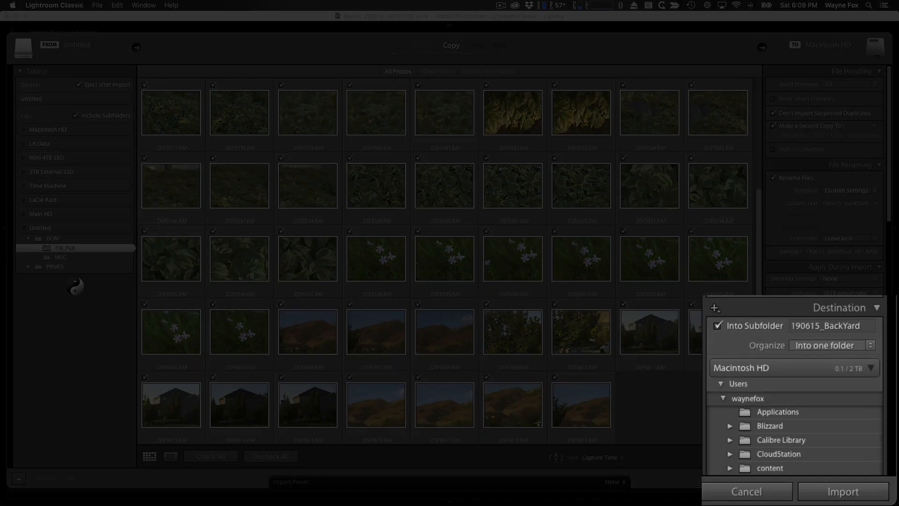
Step: Select the 2019 folder inside My Main LR on LR Data as the import destination
{"action": "scroll", "coordinate": [832, 365], "scroll_direction": "down", "scroll_amount": 1}
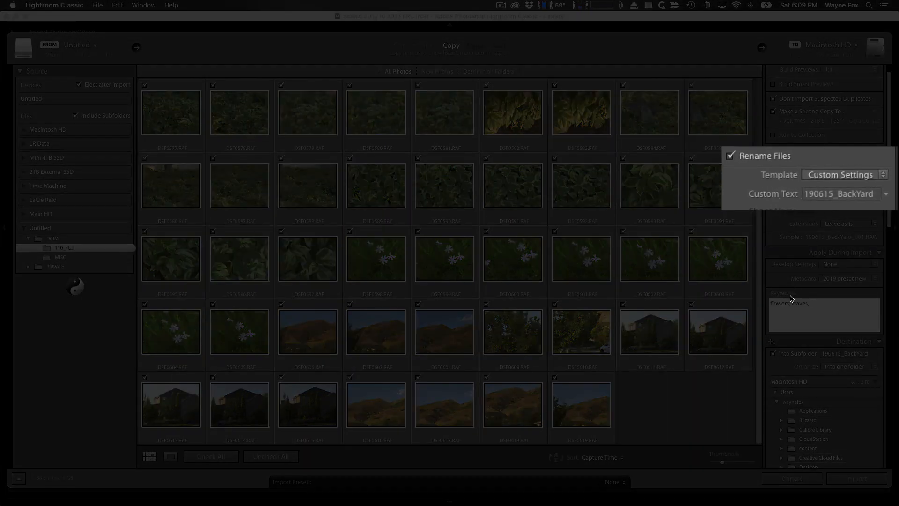
{"action": "scroll", "coordinate": [790, 296], "scroll_direction": "down", "scroll_amount": 5}
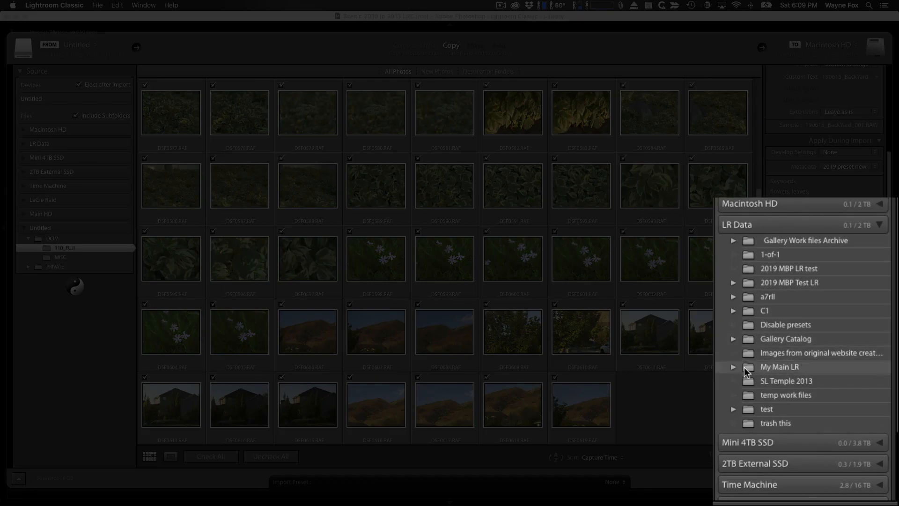
{"action": "left_click", "coordinate": [732, 367]}
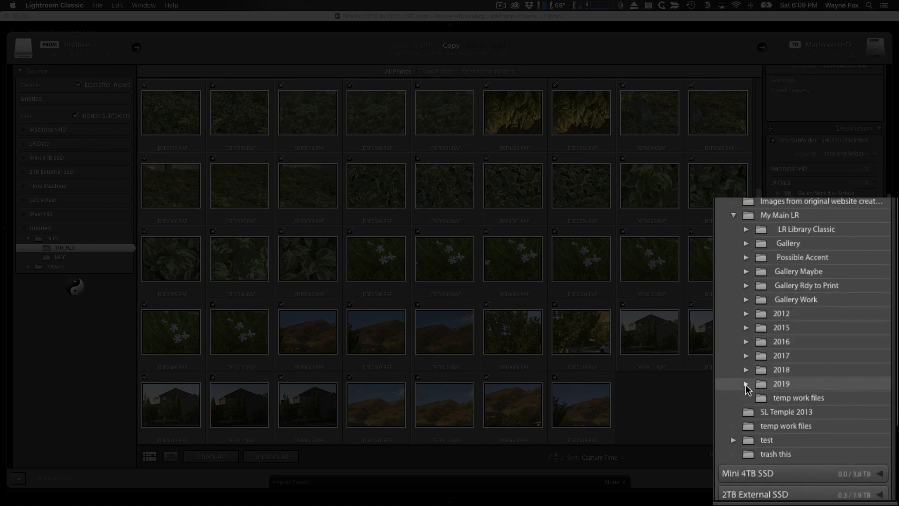
{"action": "left_click", "coordinate": [746, 384]}
{"action": "left_click", "coordinate": [765, 384]}
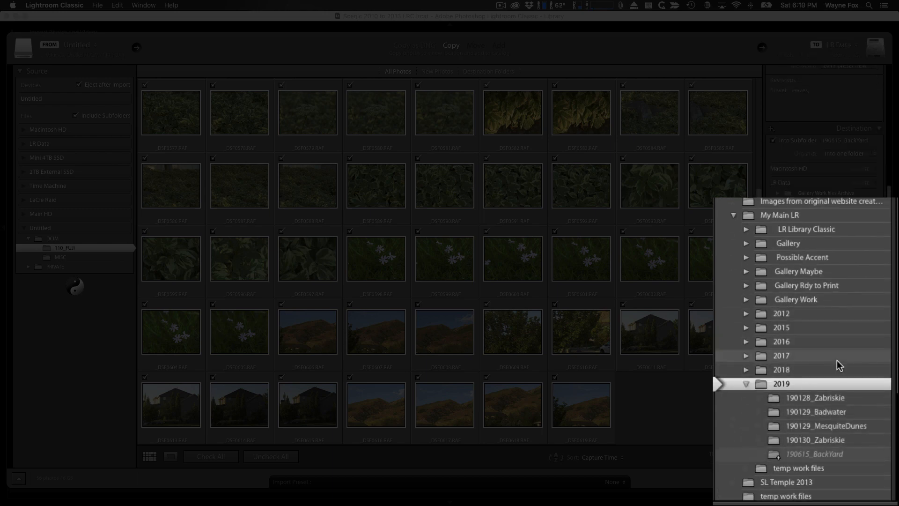
Step: Review the import settings from file handling and renaming down to the 190615_BackYard subfolder in the destination folder tree
{"action": "scroll", "coordinate": [837, 365], "scroll_direction": "down", "scroll_amount": 3}
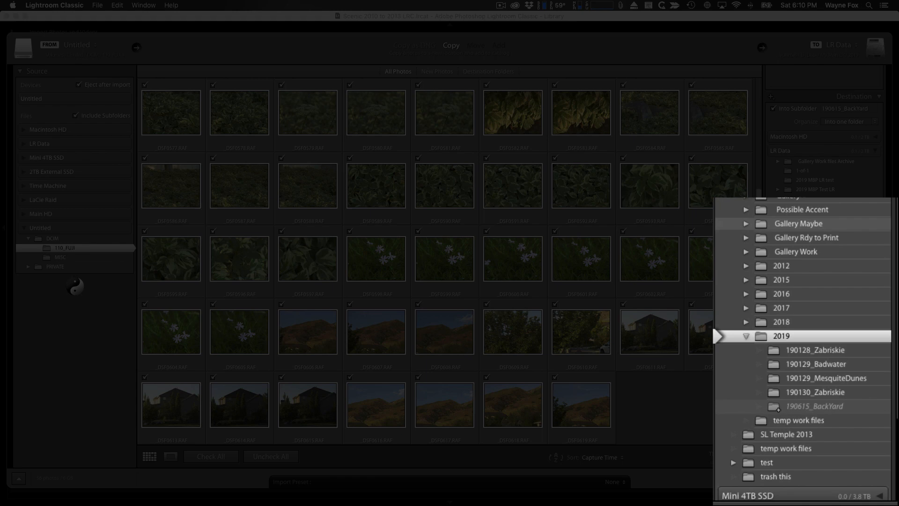
{"action": "scroll", "coordinate": [812, 196], "scroll_direction": "up", "scroll_amount": 10}
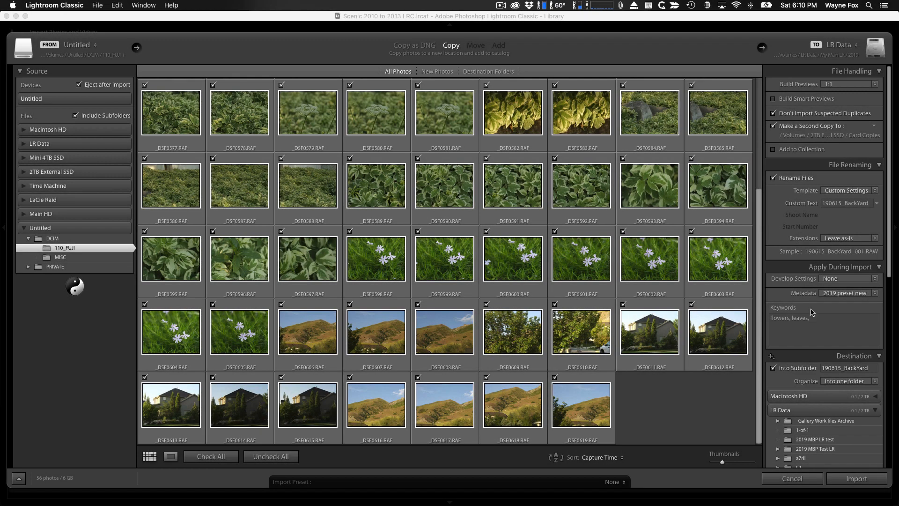
{"action": "scroll", "coordinate": [811, 312], "scroll_direction": "down", "scroll_amount": 10}
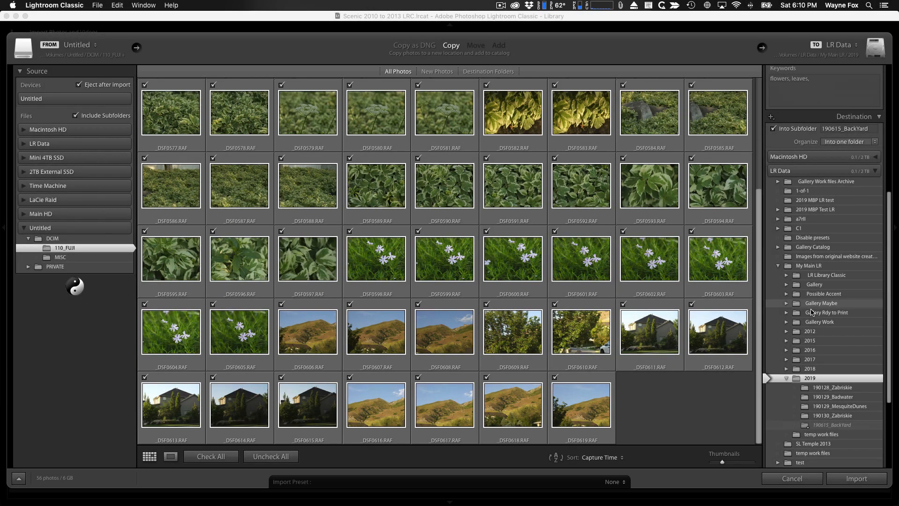
Step: Start the import of all checked photos with the configured copy, naming, metadata and destination settings
{"action": "scroll", "coordinate": [813, 312], "scroll_direction": "down", "scroll_amount": 5}
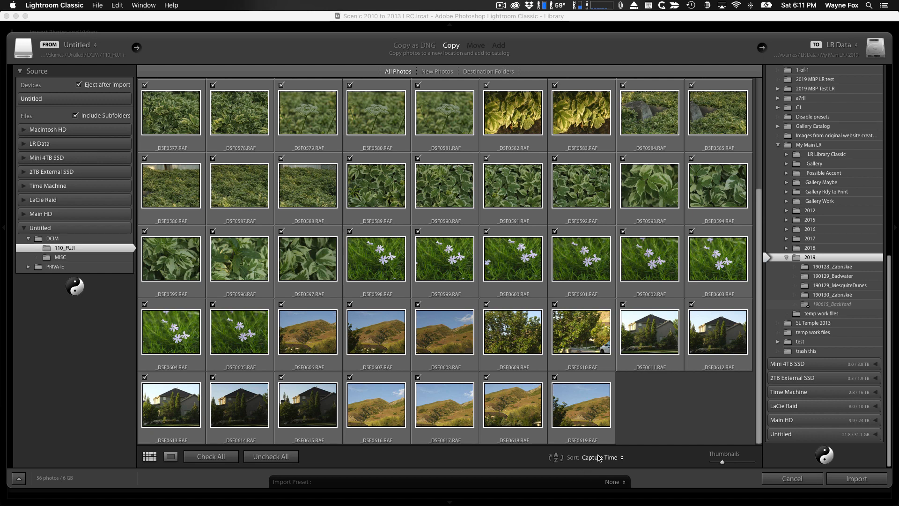
{"action": "left_click", "coordinate": [850, 479]}
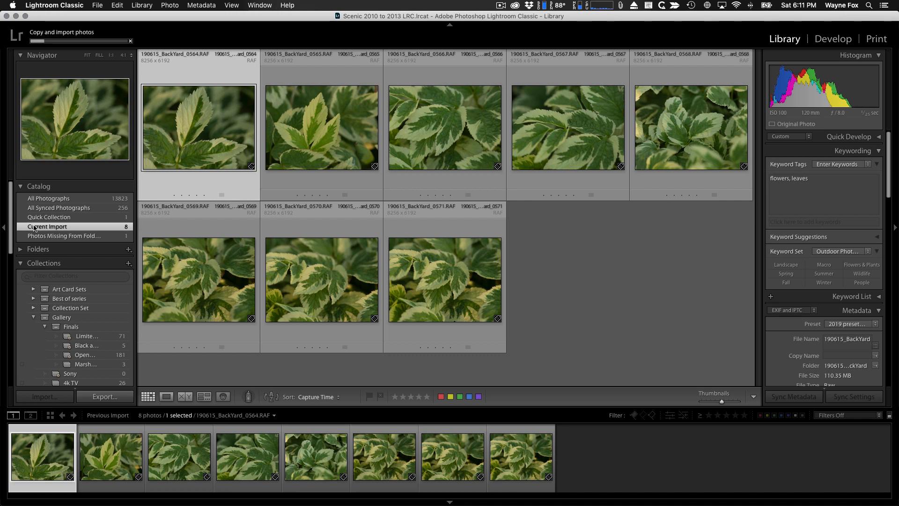
Step: Open the imported photo 190615_BackYard_0565.RAF in Loupe view, inspect the leaf detail at 1:1, and return to the fitted view
{"action": "left_click", "coordinate": [301, 125]}
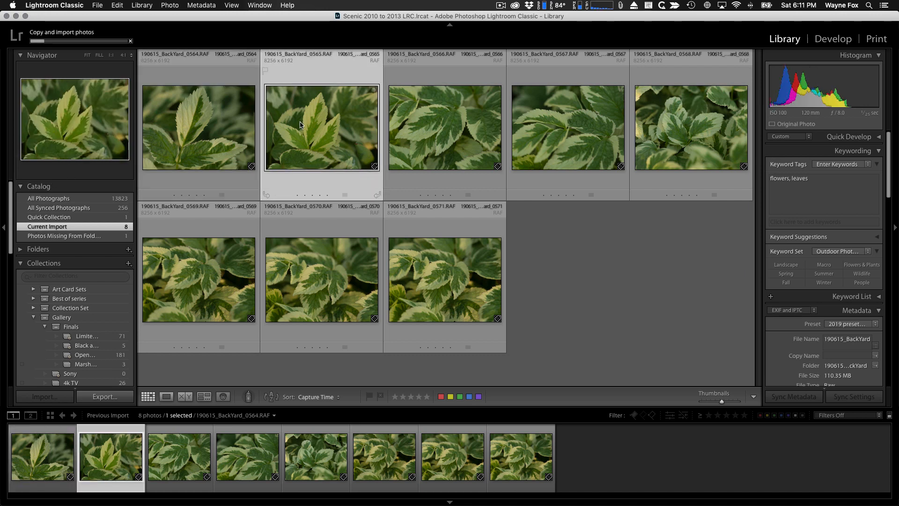
{"action": "double_click", "coordinate": [319, 137]}
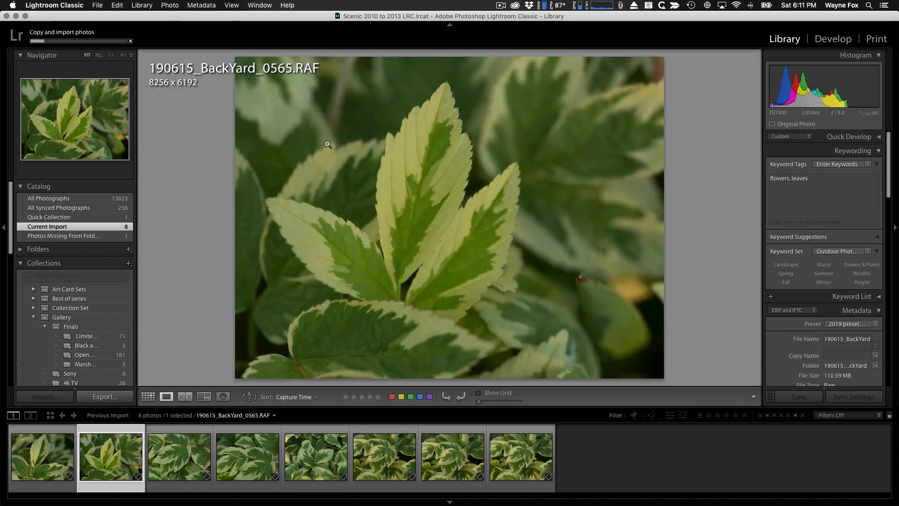
{"action": "left_click", "coordinate": [427, 221]}
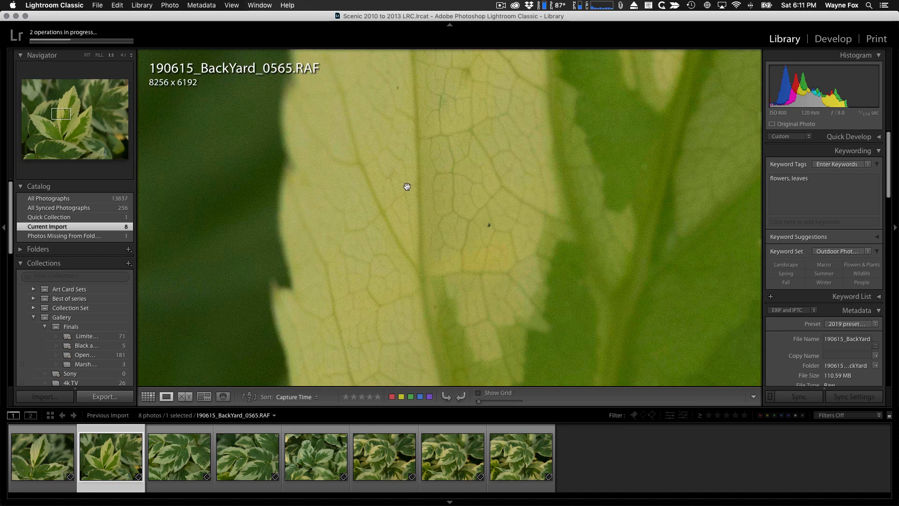
{"action": "left_click", "coordinate": [400, 185]}
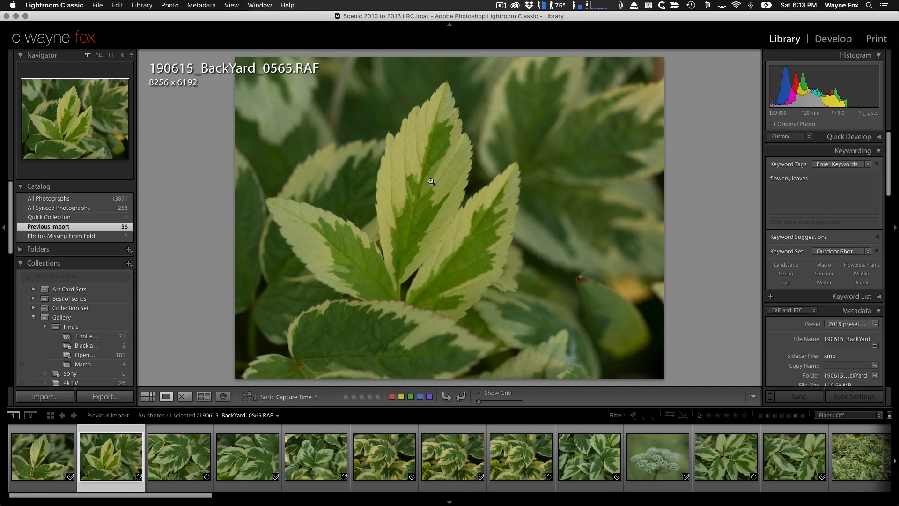
Step: Switch to Finder and examine the imported files in the 2019 folder's 190615_BackYard subfolder inside My Main LR on LR Data
{"action": "key", "text": "super+Tab"}
{"action": "left_click", "coordinate": [336, 263]}
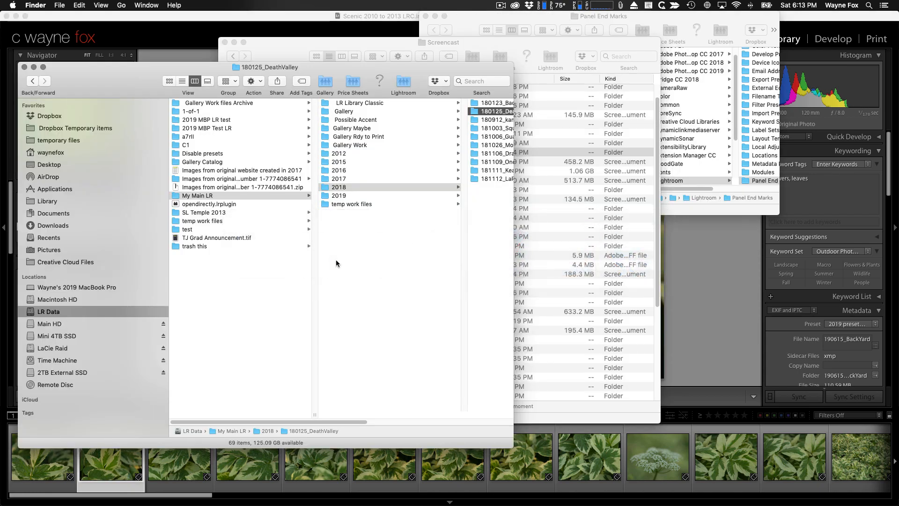
{"action": "left_click", "coordinate": [340, 196]}
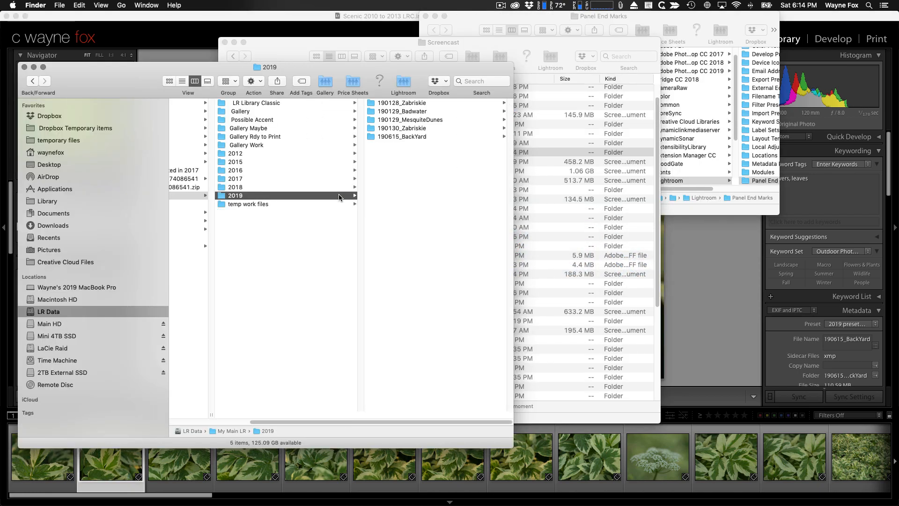
{"action": "left_click", "coordinate": [410, 136]}
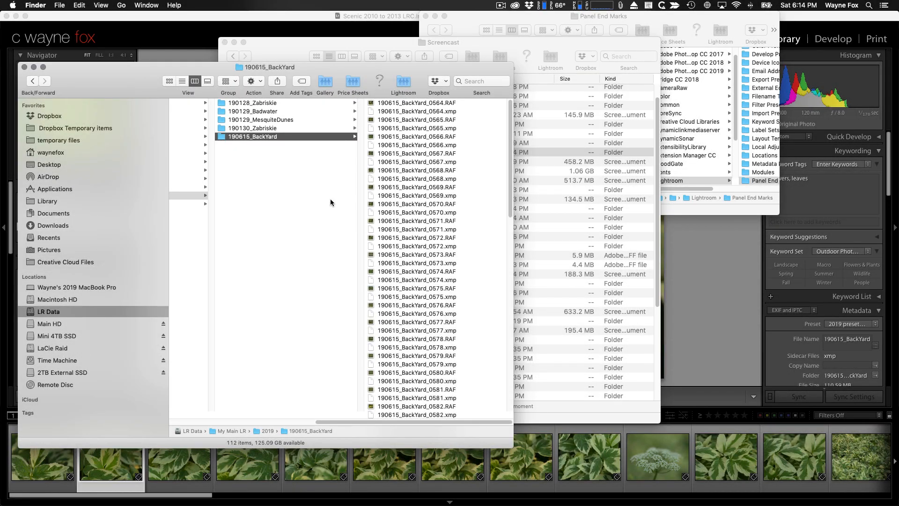
Step: Examine the backup files in "Imported on June 15, 2019" within Card Copies on 2TB External SSD, and return to Lightroom Classic
{"action": "left_click", "coordinate": [86, 372]}
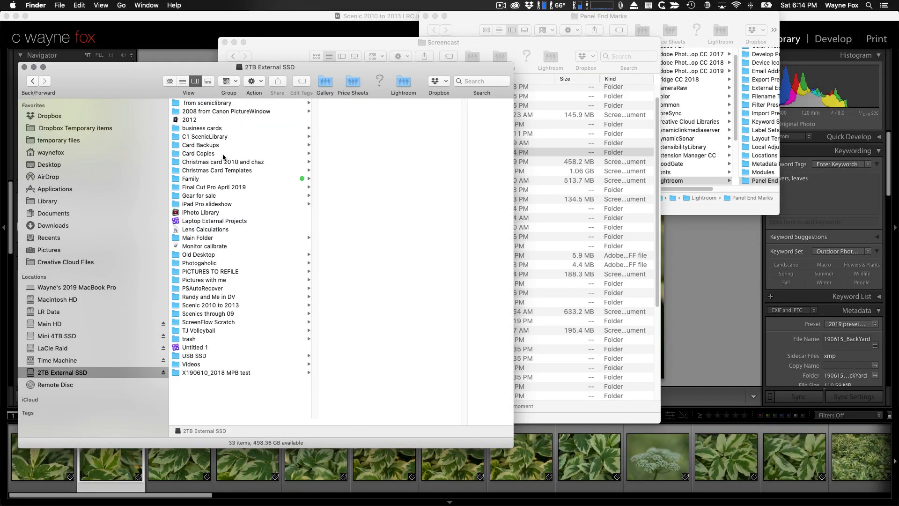
{"action": "left_click", "coordinate": [190, 154]}
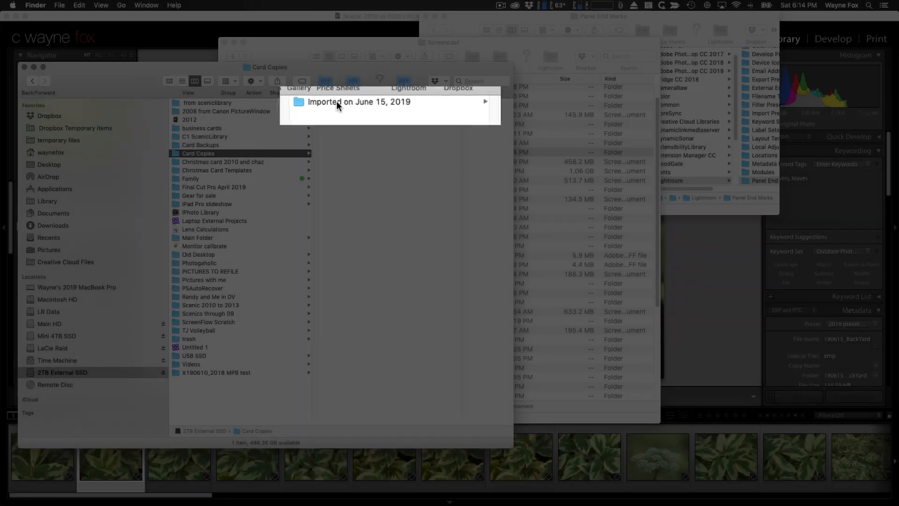
{"action": "left_click", "coordinate": [337, 102]}
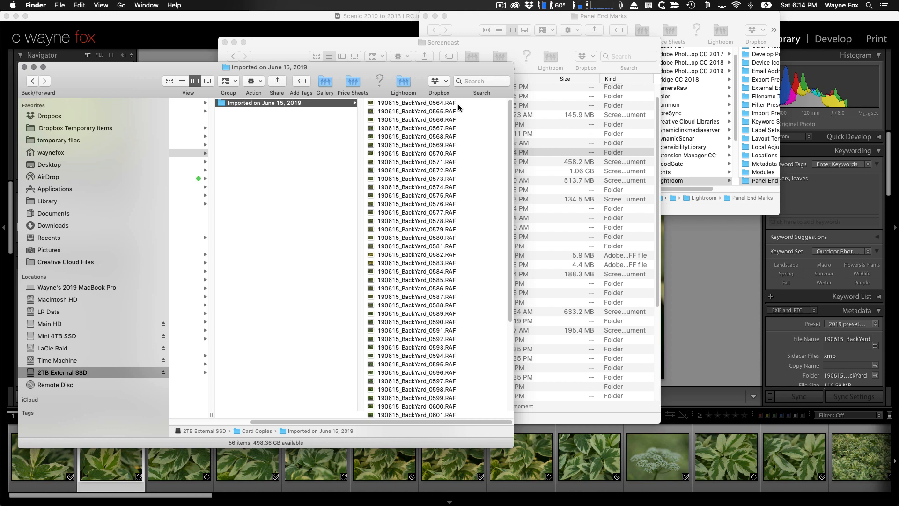
{"action": "scroll", "coordinate": [385, 303], "scroll_direction": "down", "scroll_amount": 6}
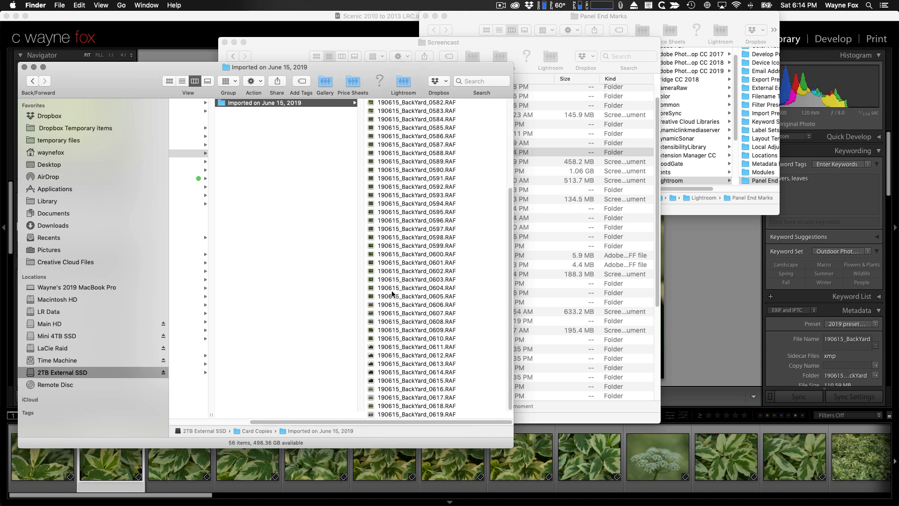
{"action": "scroll", "coordinate": [393, 294], "scroll_direction": "up", "scroll_amount": 6}
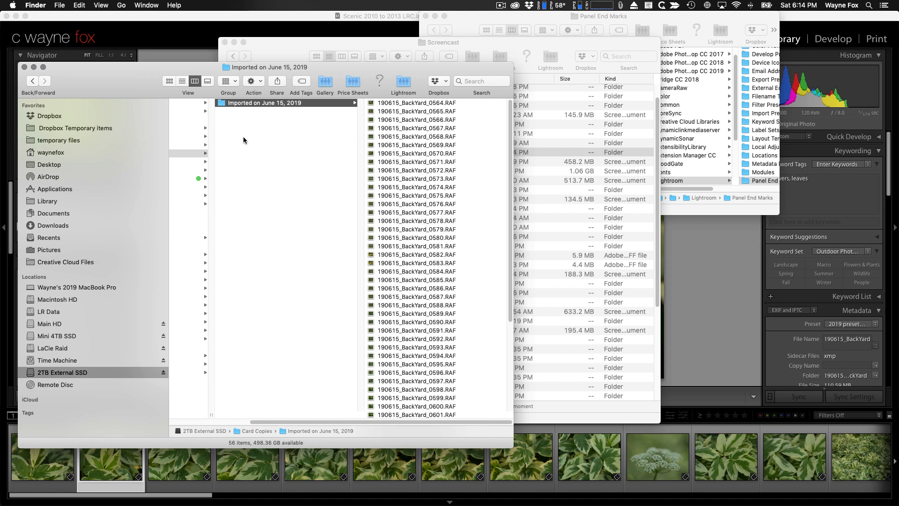
{"action": "left_click", "coordinate": [195, 422]}
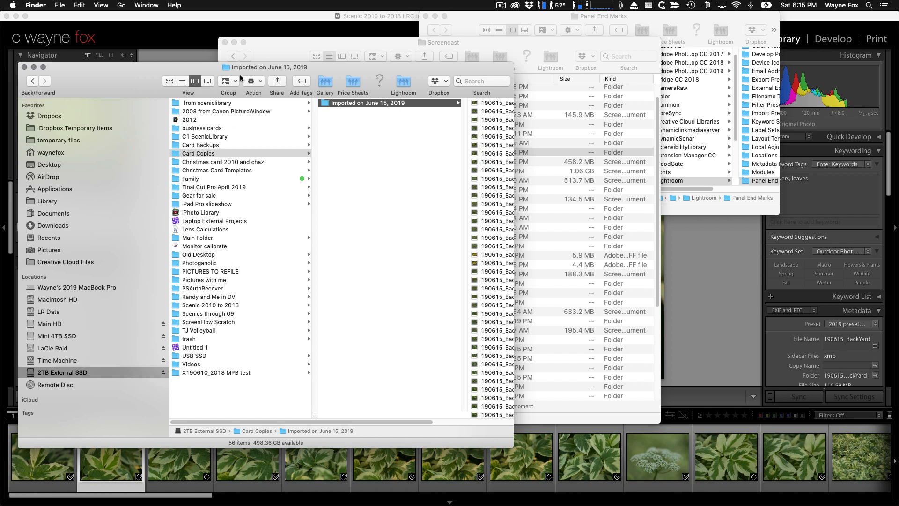
{"action": "left_click", "coordinate": [254, 21]}
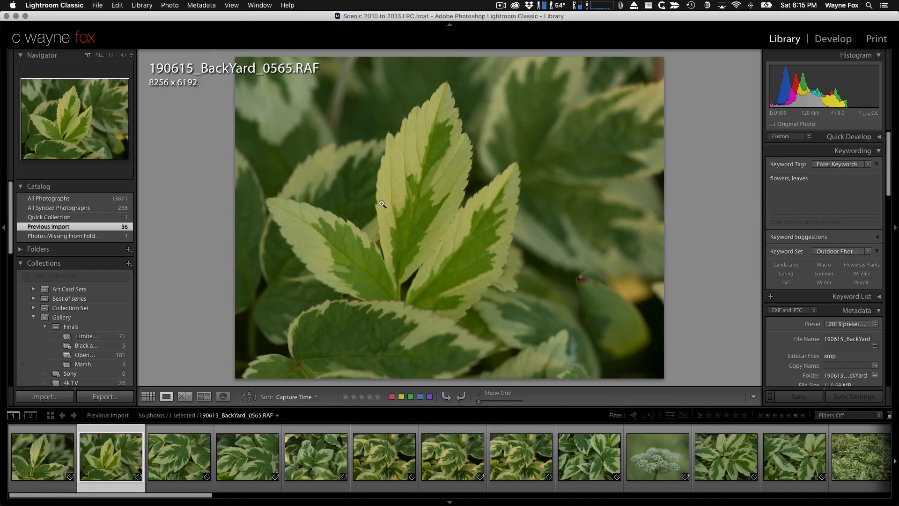